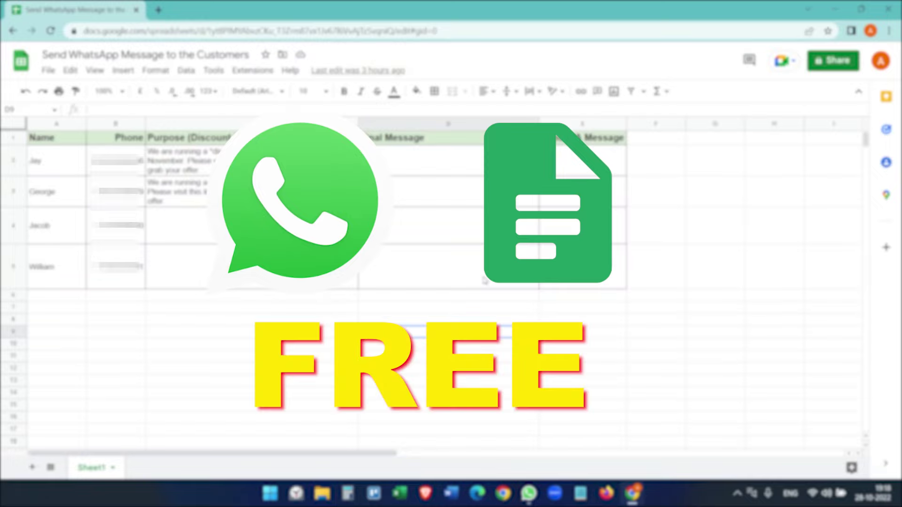
# - Look over cells D5, E2, D3, C2 and D2 in the customer list
pyautogui.click(484, 280)
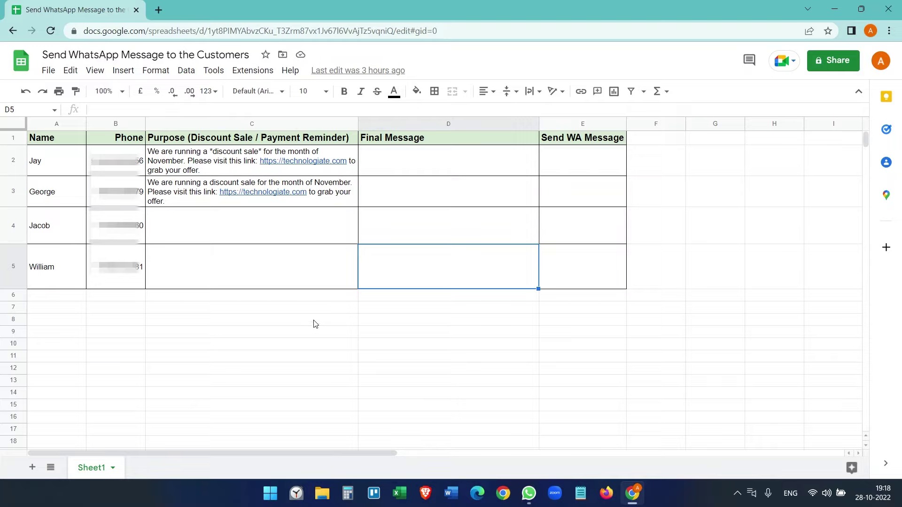
pyautogui.click(579, 164)
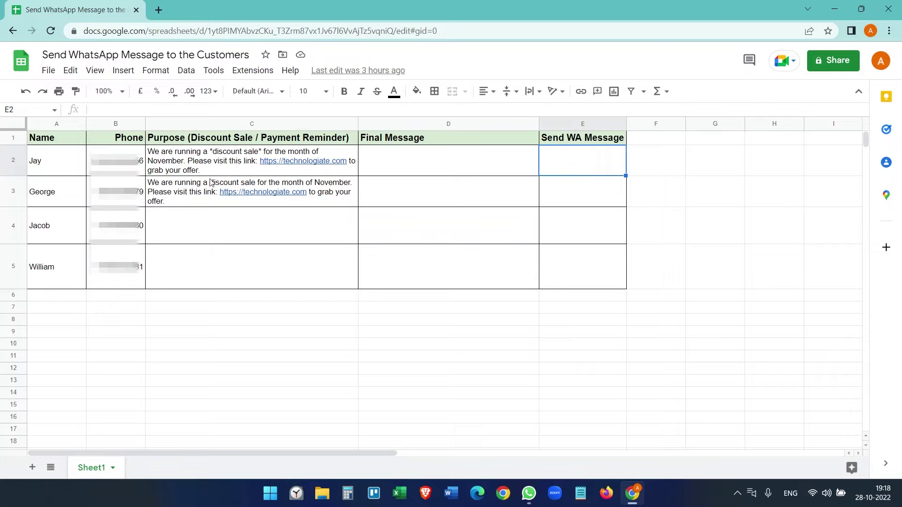
pyautogui.click(449, 192)
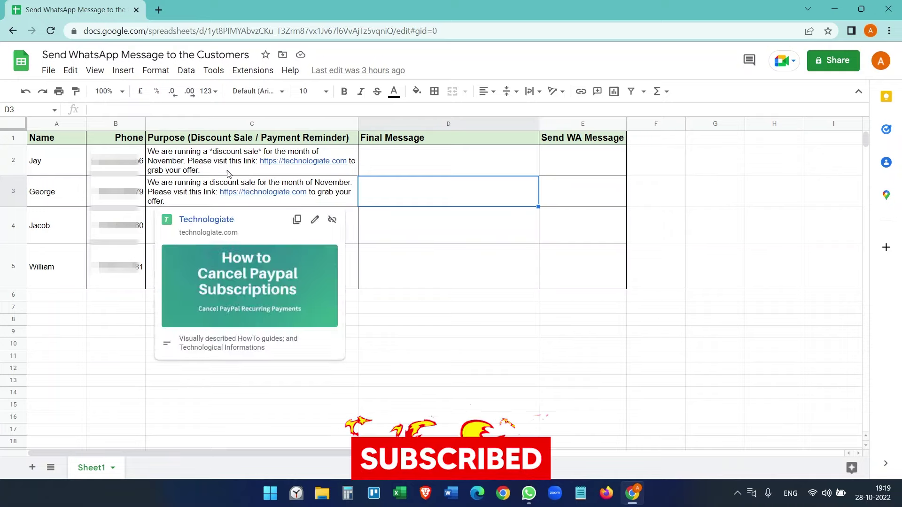
pyautogui.click(223, 169)
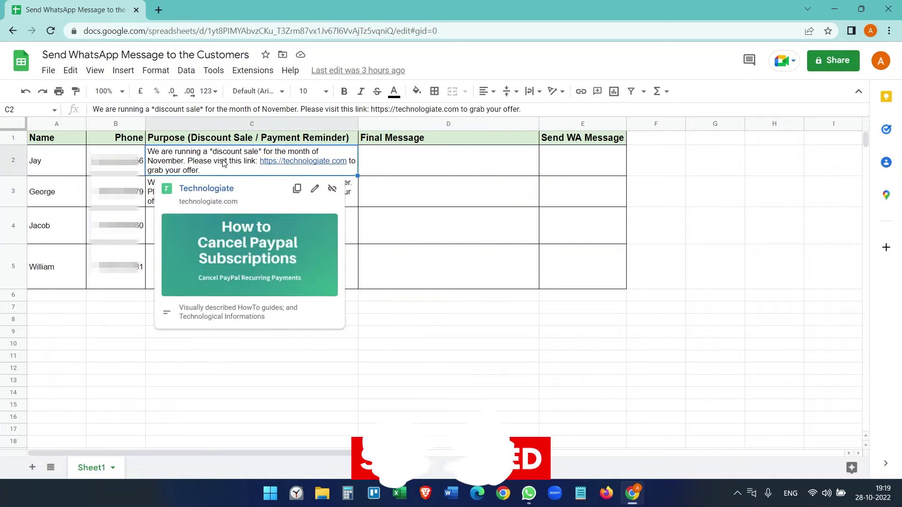
pyautogui.click(429, 155)
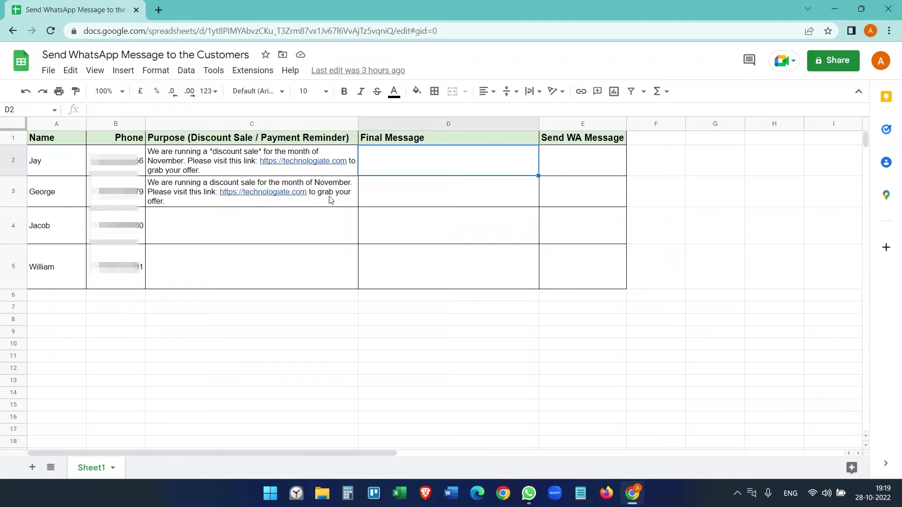
# - Fill Jay's discount purpose text from C2 down through C3:C5
pyautogui.click(215, 165)
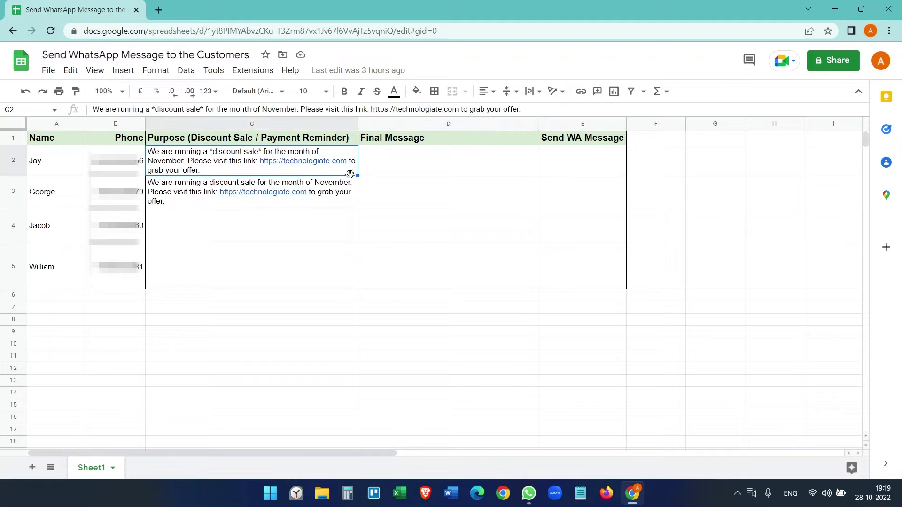
pyautogui.moveTo(358, 175); pyautogui.dragTo(359, 285)
pyautogui.click(448, 308)
pyautogui.click(405, 158)
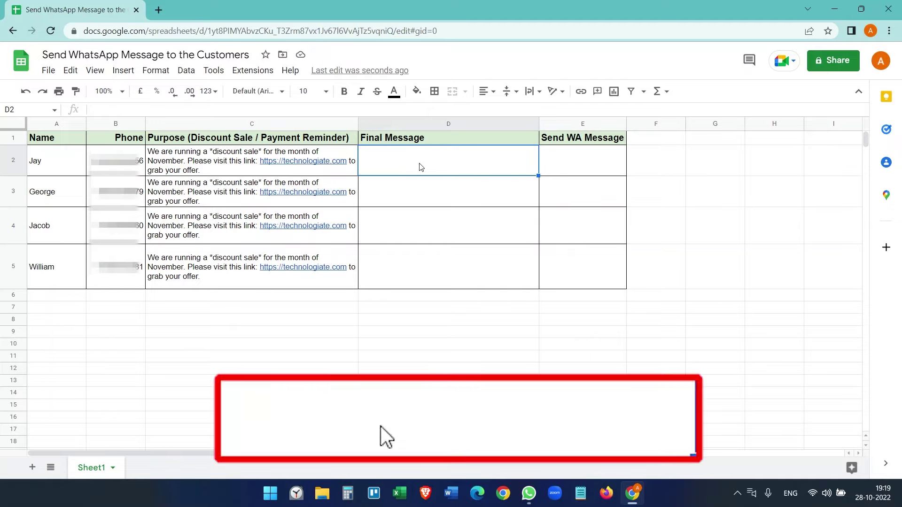
pyautogui.write('=')
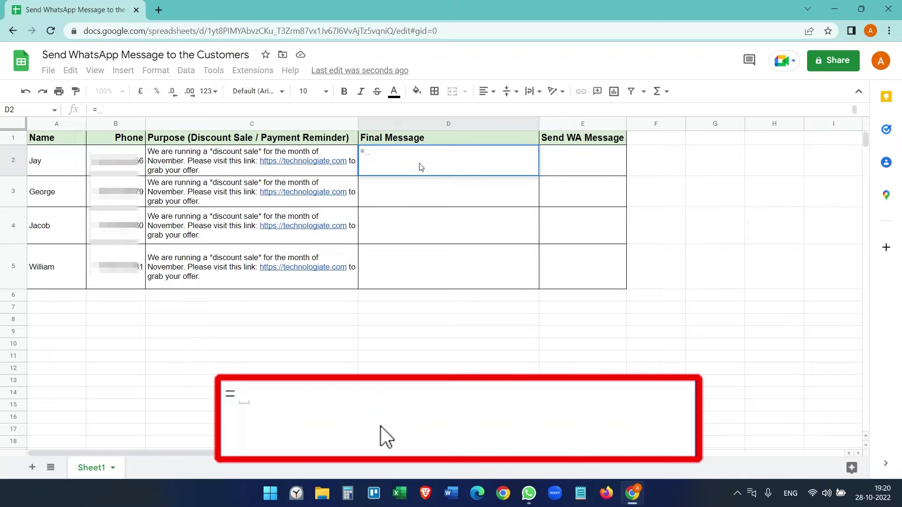
pyautogui.write('"')
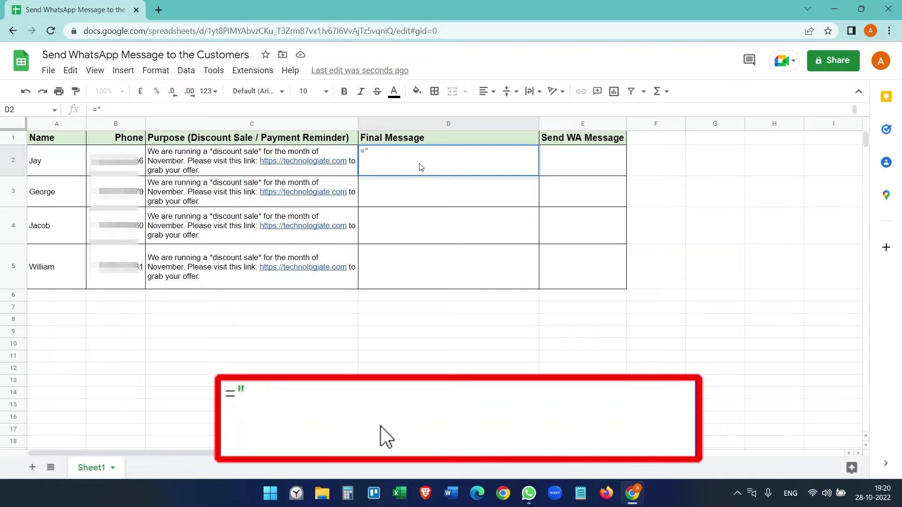
pyautogui.write('Hi ')
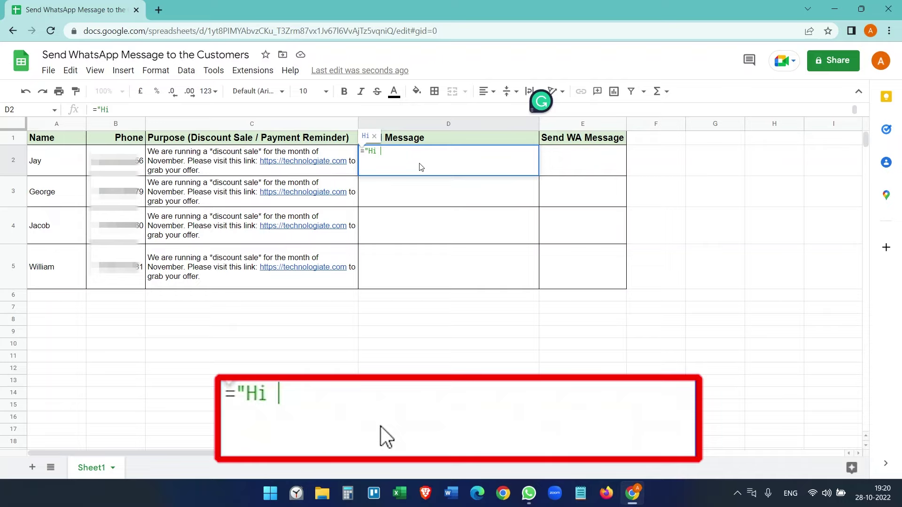
pyautogui.write('"')
pyautogui.write('&a2')
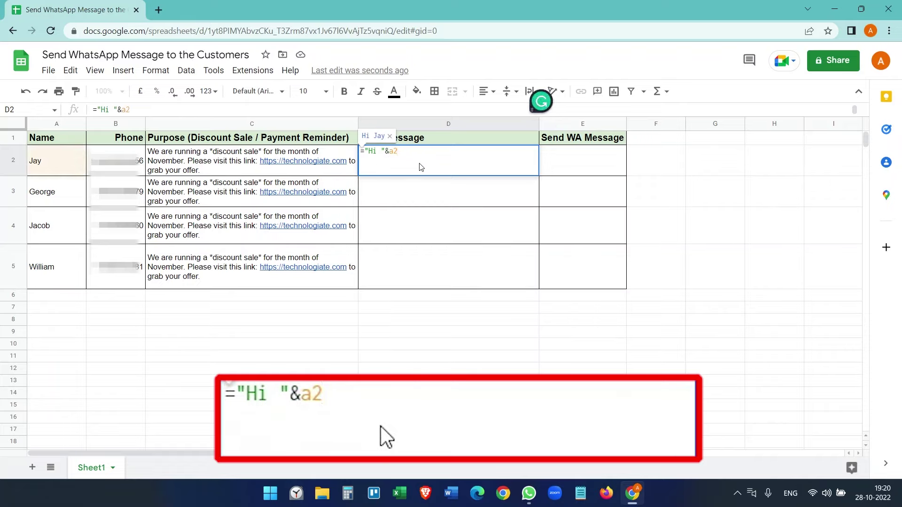
pyautogui.write('&')
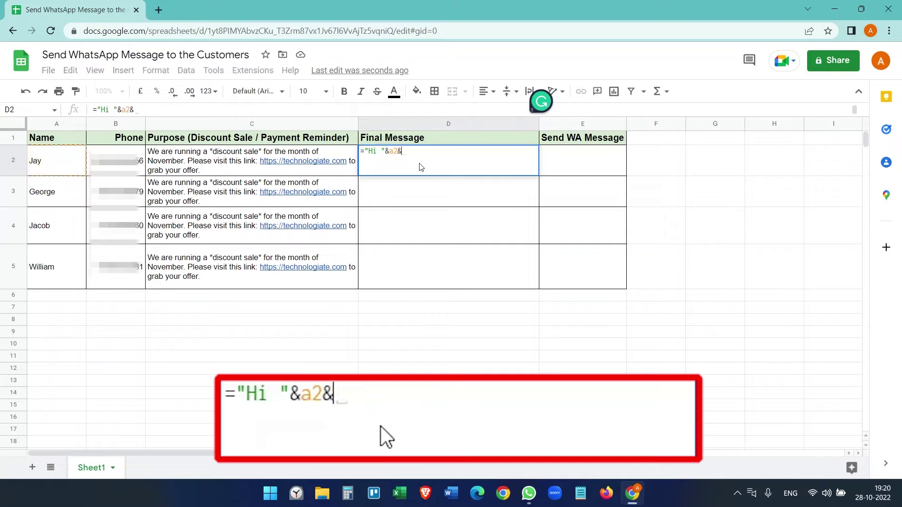
pyautogui.write('"')
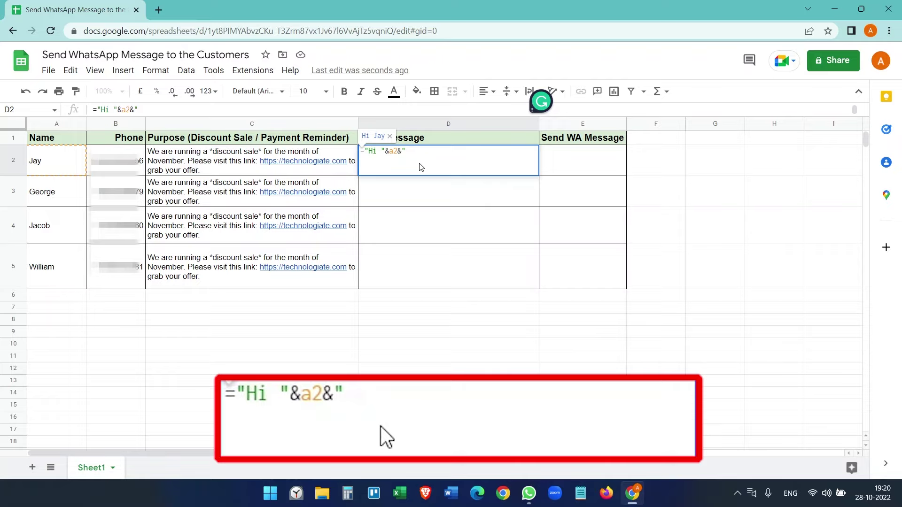
# - Enter ="Hi "&A2&"! "&C2 in D2, dropping the extra trailing space
pyautogui.press('BackSpace')
pyautogui.write('!')
pyautogui.write('"')
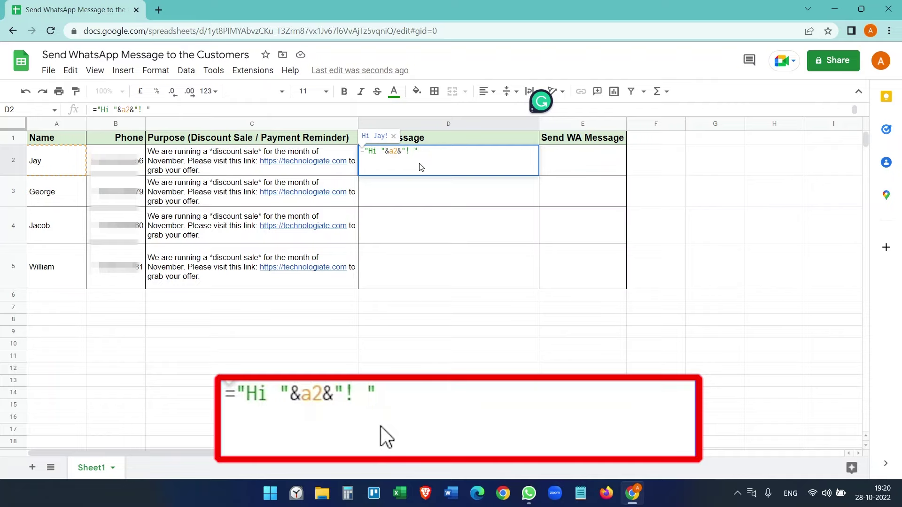
pyautogui.write('&c2')
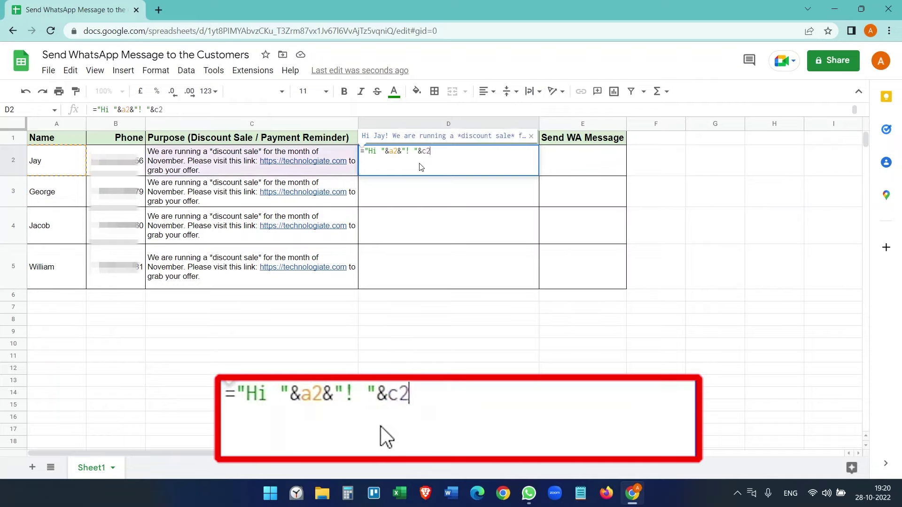
pyautogui.write('&"')
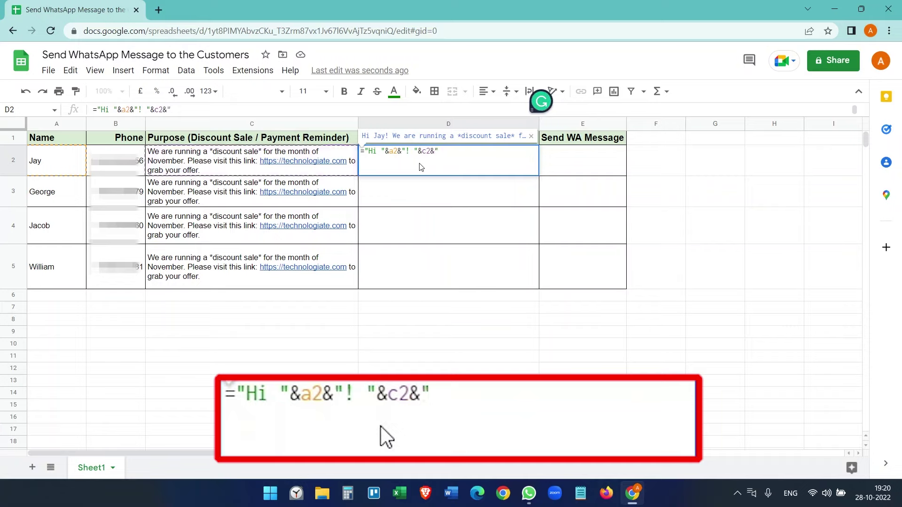
pyautogui.write('"')
pyautogui.press('Return')
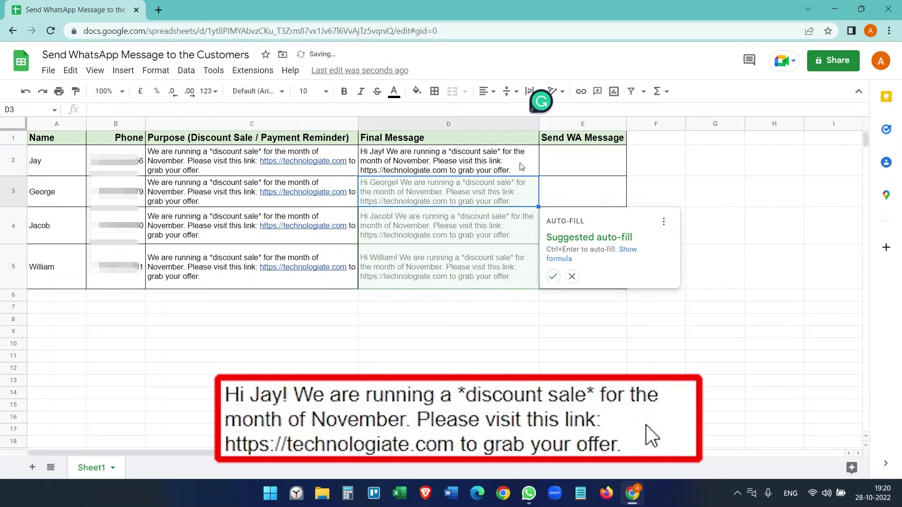
# - Dismiss the suggested auto-fill greetings for George, Jacob and William
pyautogui.click(521, 168)
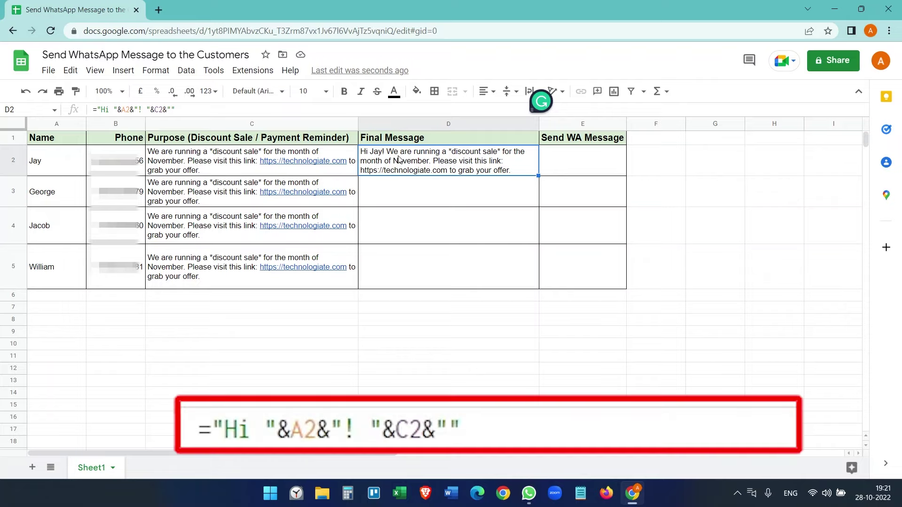
# - Insert a char(10) line break after Jay's greeting in the D2 formula
pyautogui.press('Return')
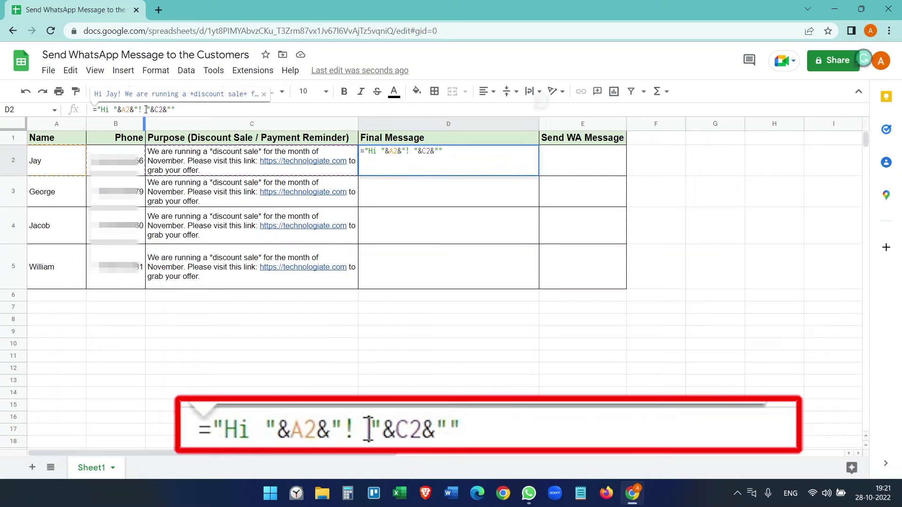
pyautogui.write('"')
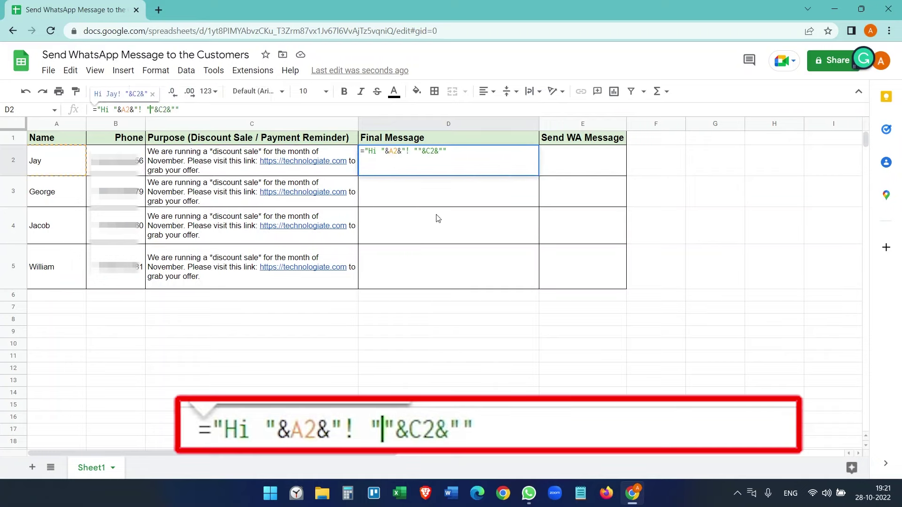
pyautogui.write('char')
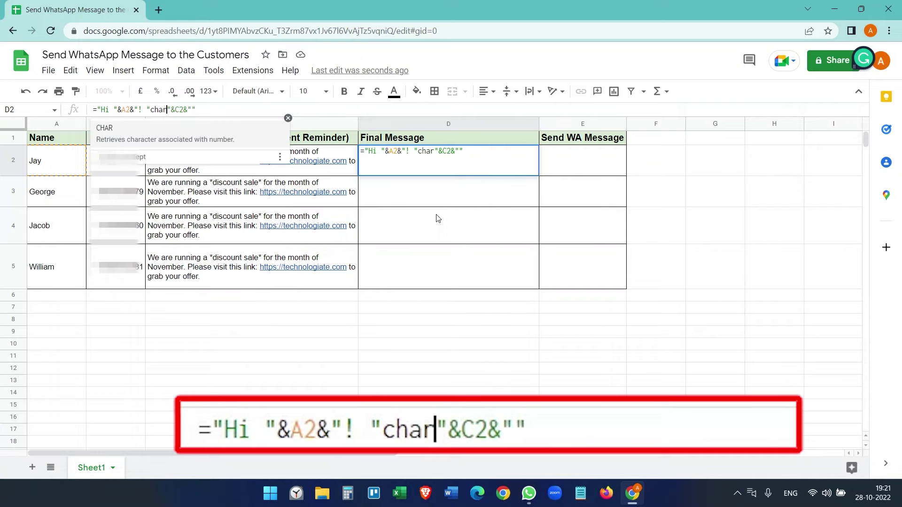
pyautogui.write('(')
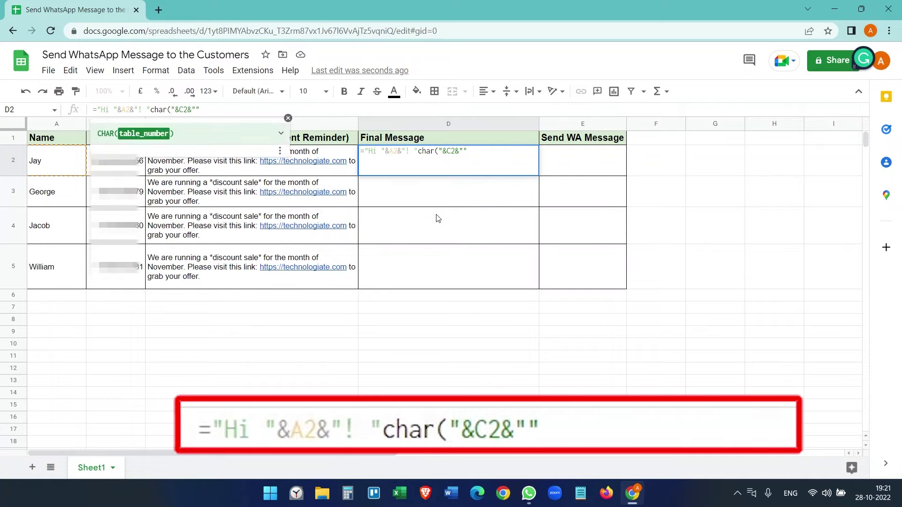
pyautogui.write('10')
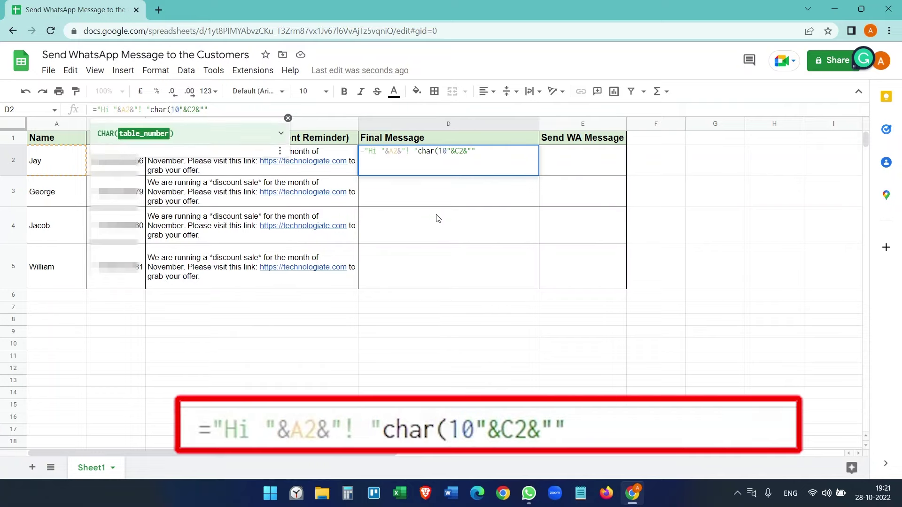
pyautogui.write(')')
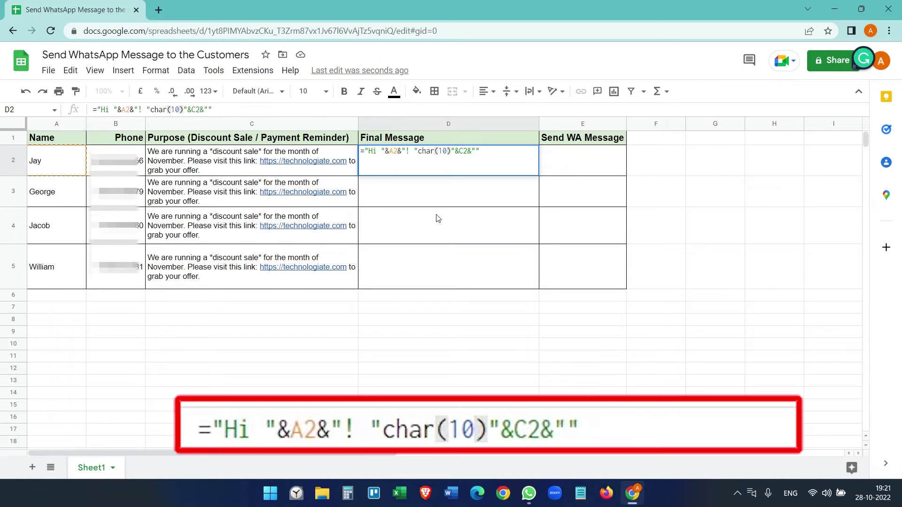
pyautogui.write('&"')
pyautogui.press('Left')
pyautogui.press('Left')
pyautogui.press('Left')
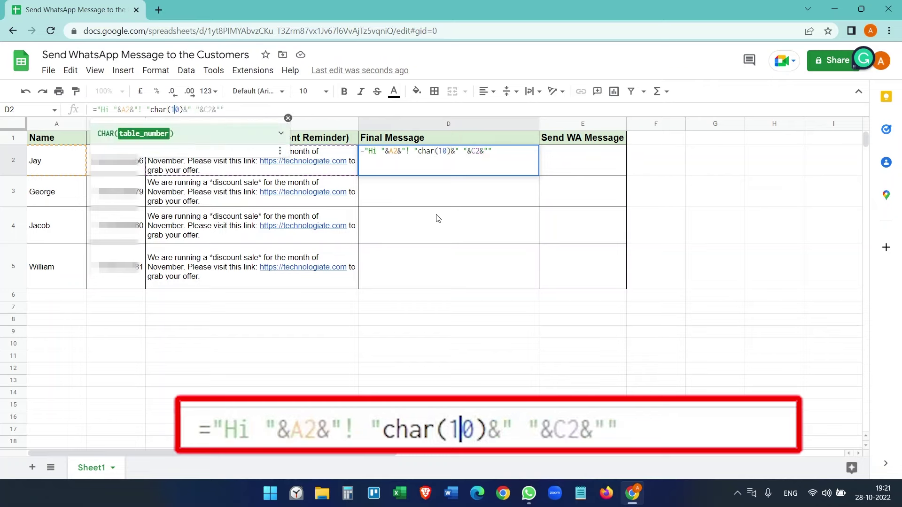
pyautogui.press('Left')
pyautogui.press('Left')
pyautogui.press('Left')
pyautogui.press('Left')
pyautogui.press('Left')
pyautogui.press('Left')
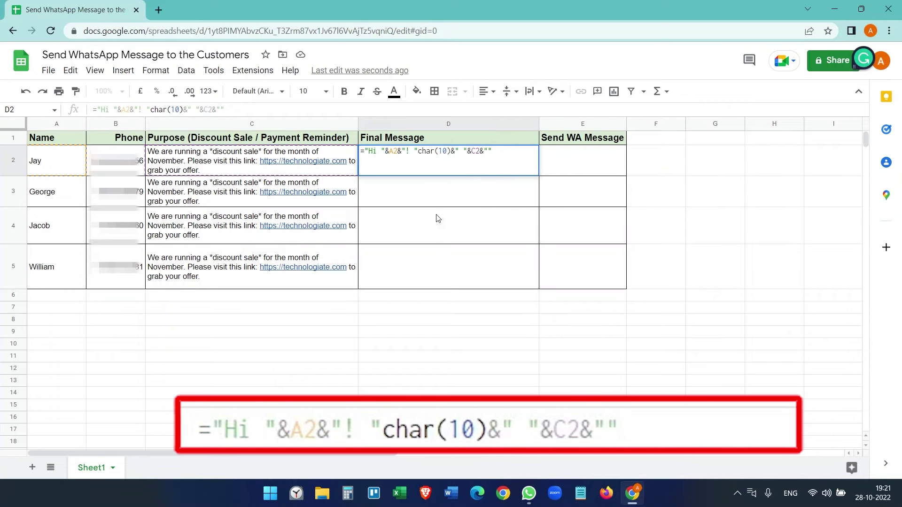
pyautogui.write('&')
pyautogui.press('Return')
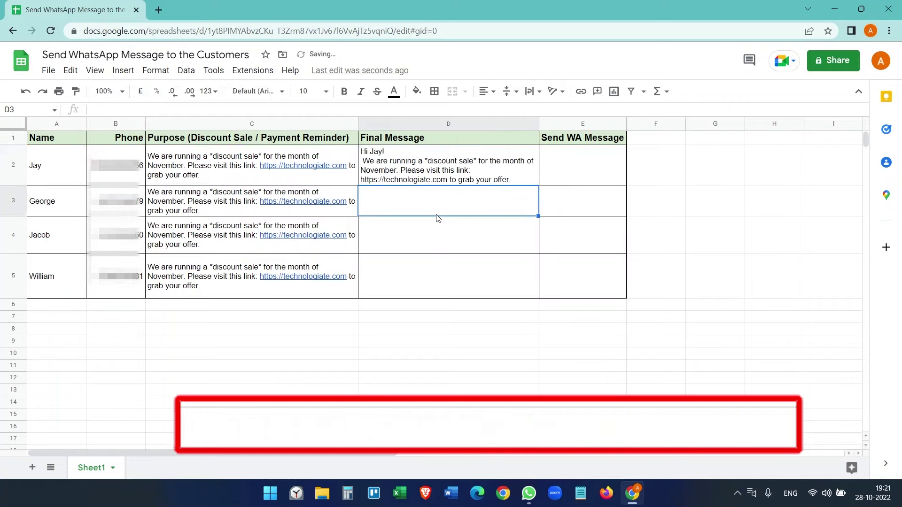
# - Remove the stray space before &C2 in D2's message formula
pyautogui.hotkey('shift', 'Down')
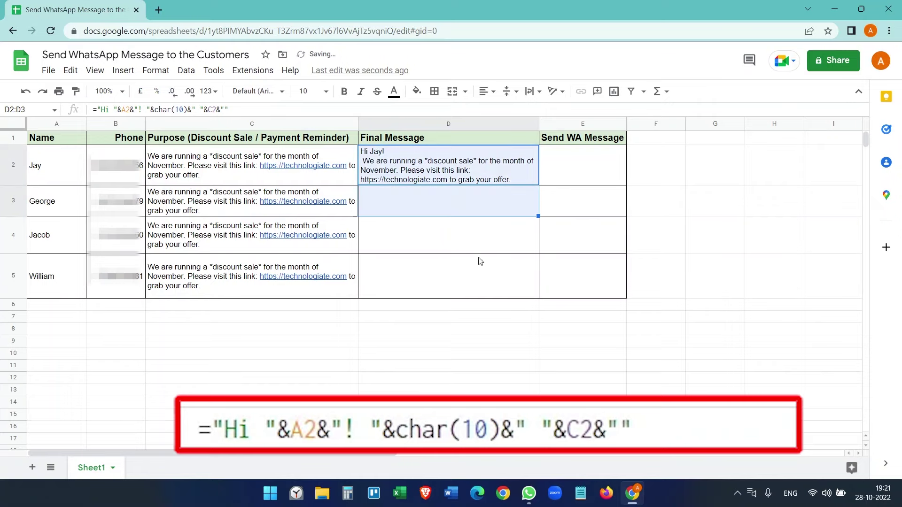
pyautogui.click(202, 109)
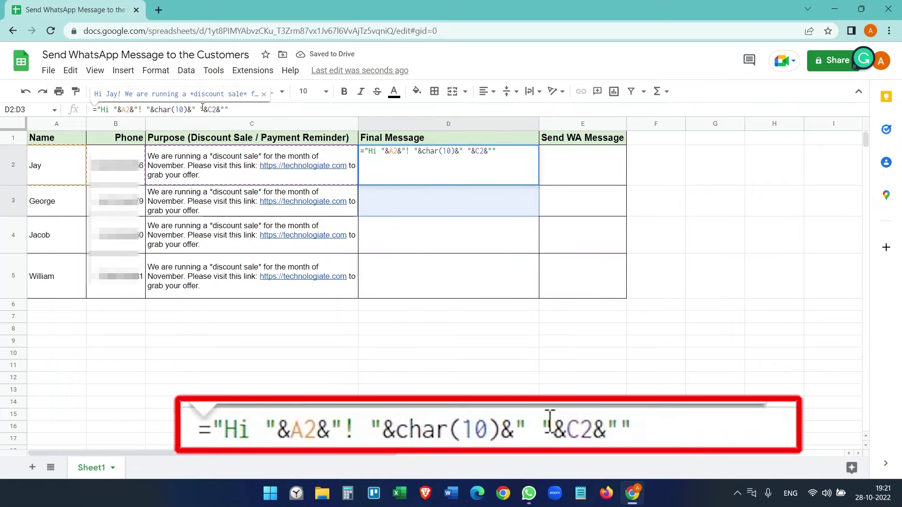
pyautogui.press('BackSpace')
pyautogui.press('Return')
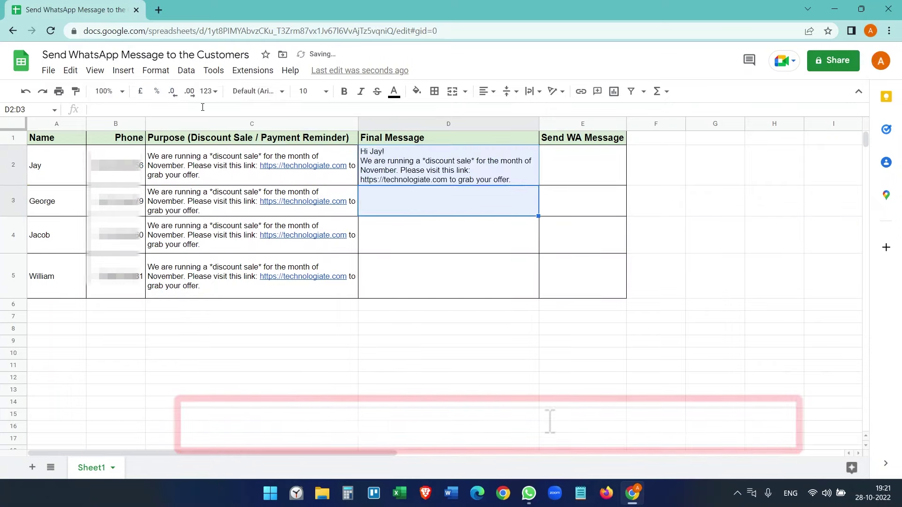
pyautogui.click(434, 168)
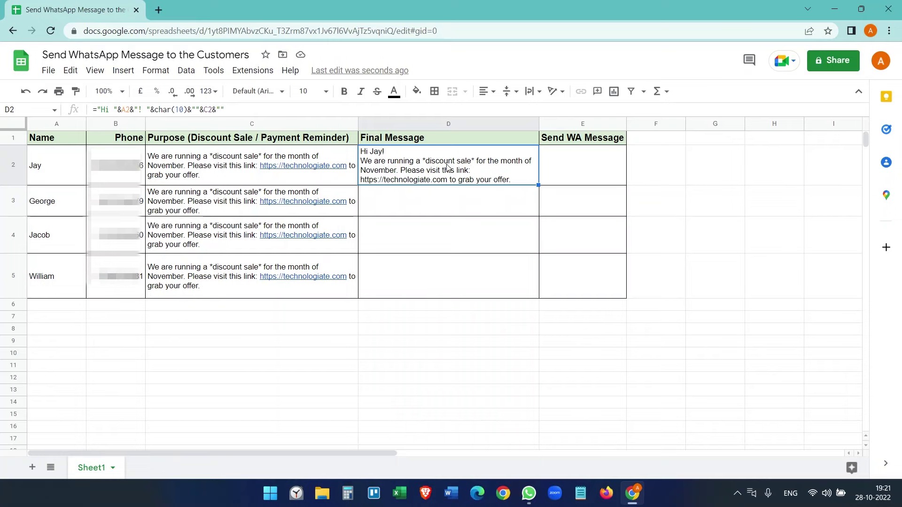
# - Fill D2's message formula down through D5, then bring up the other browser window
pyautogui.moveTo(539, 184); pyautogui.dragTo(538, 298)
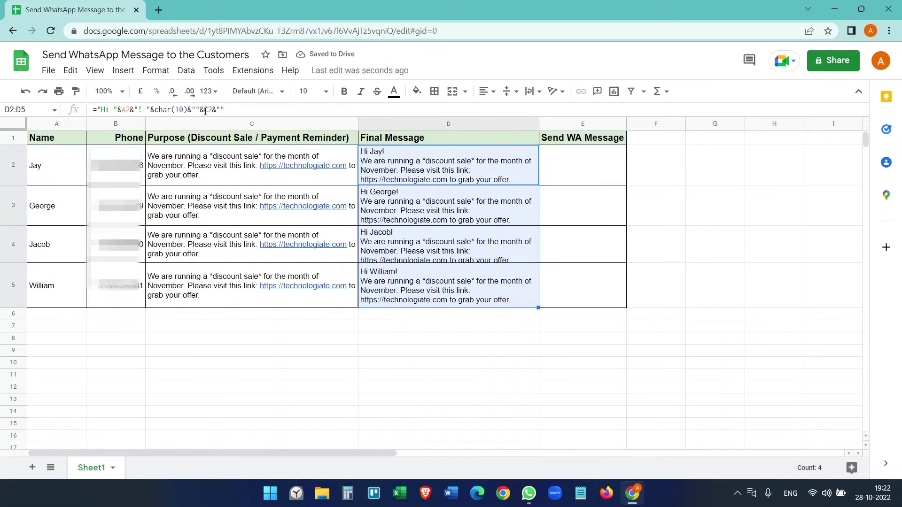
pyautogui.click(462, 173)
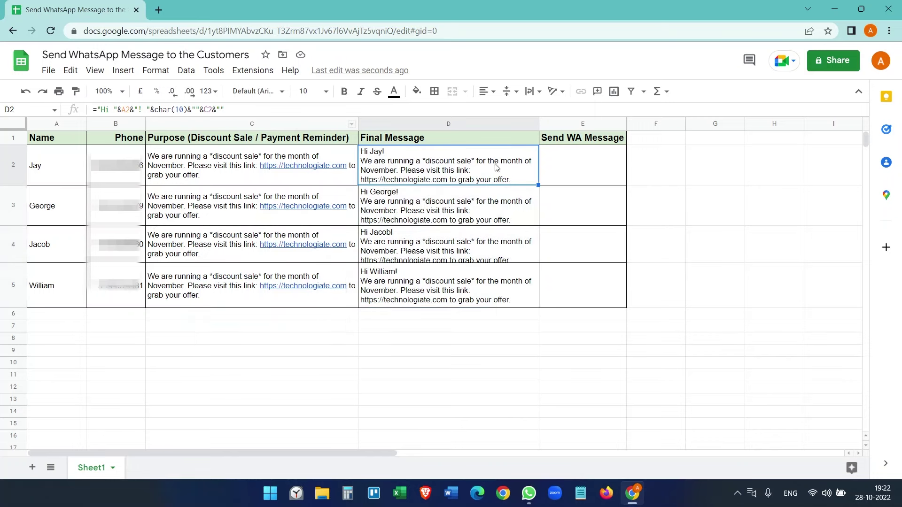
pyautogui.click(632, 493)
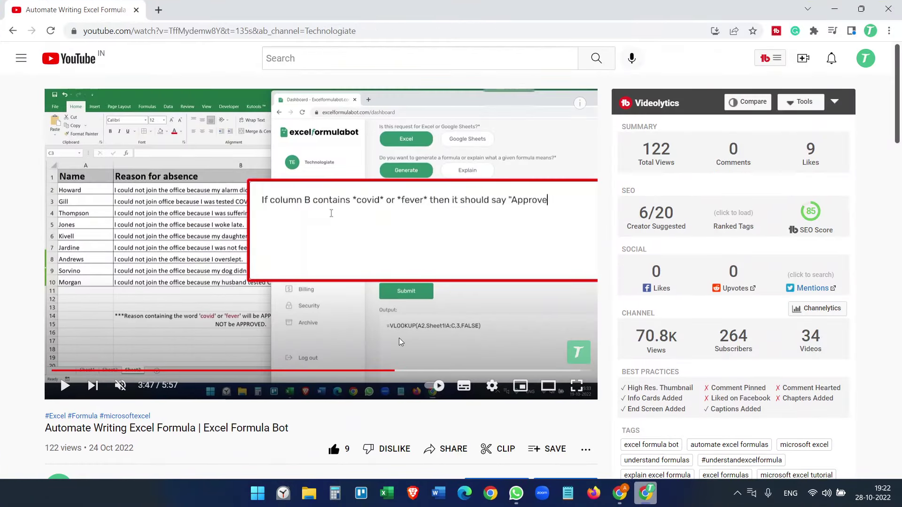
# - Play the Automate Writing Excel Formula video in theater mode, then close it
pyautogui.click(548, 386)
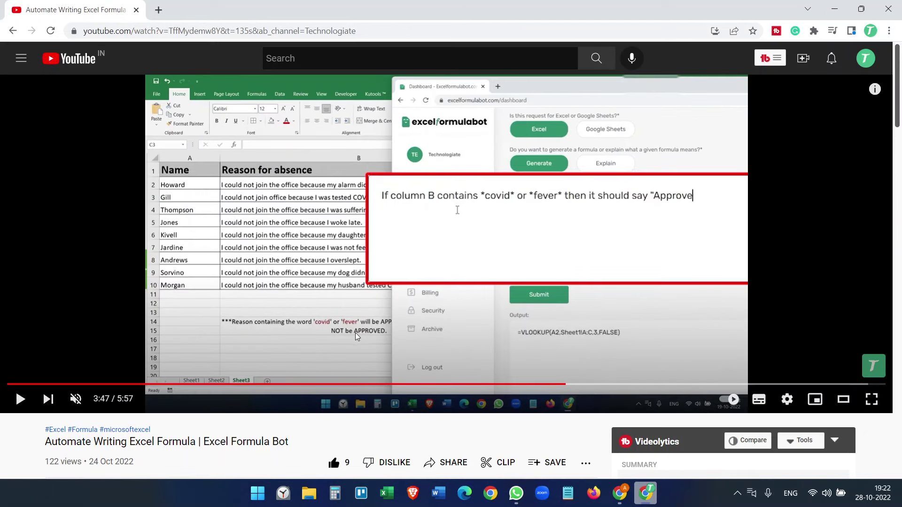
pyautogui.click(356, 333)
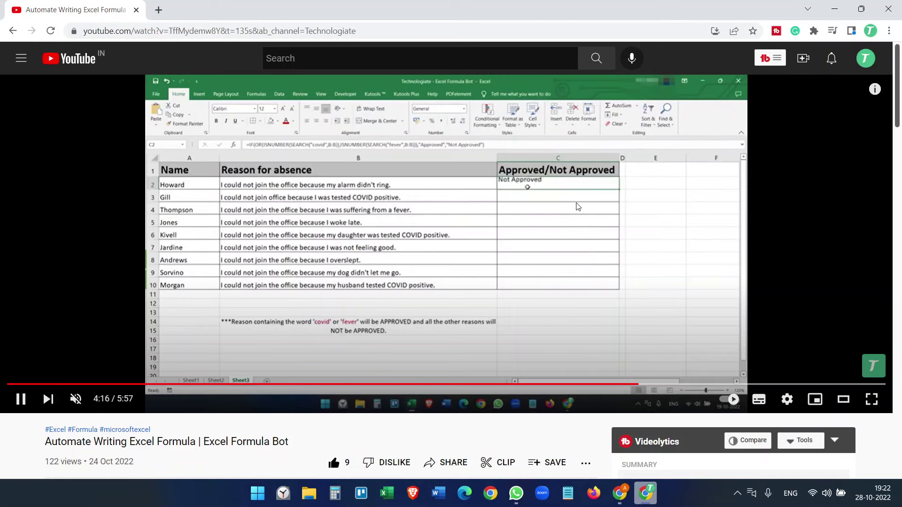
pyautogui.click(894, 10)
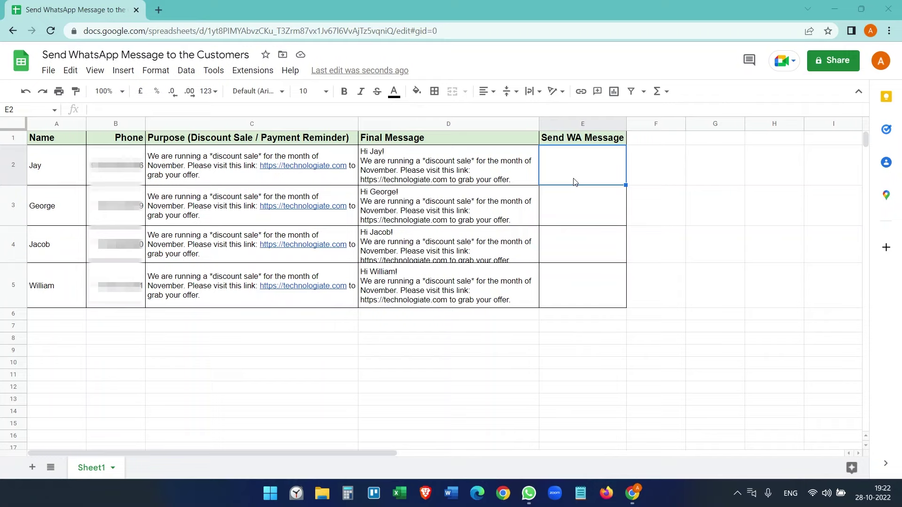
pyautogui.write('=')
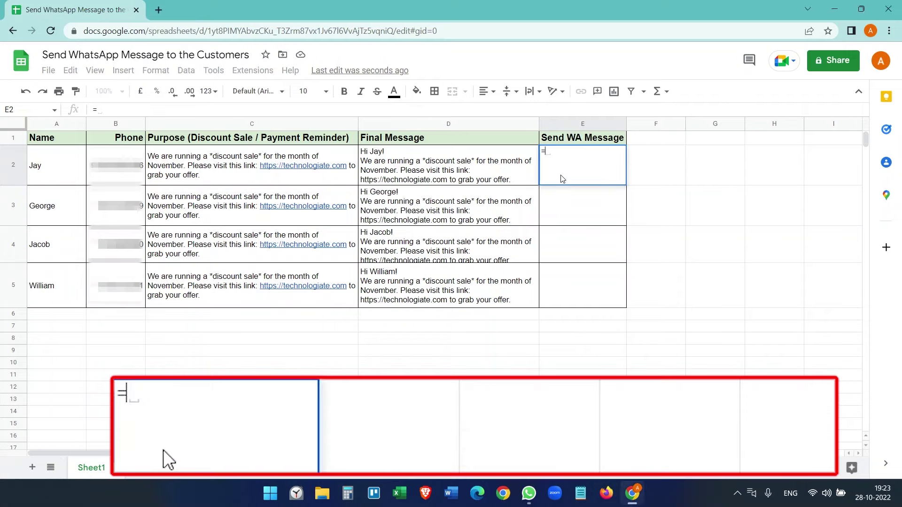
pyautogui.write('hyperlink')
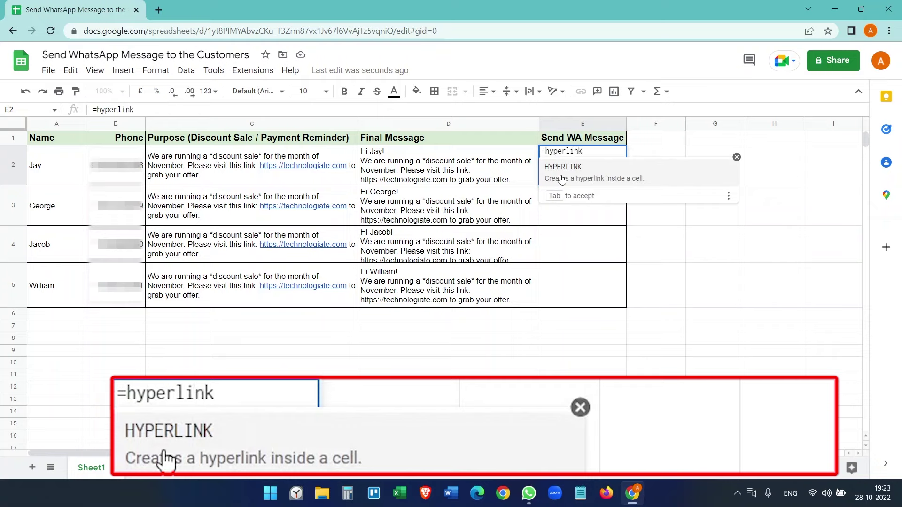
pyautogui.write('(')
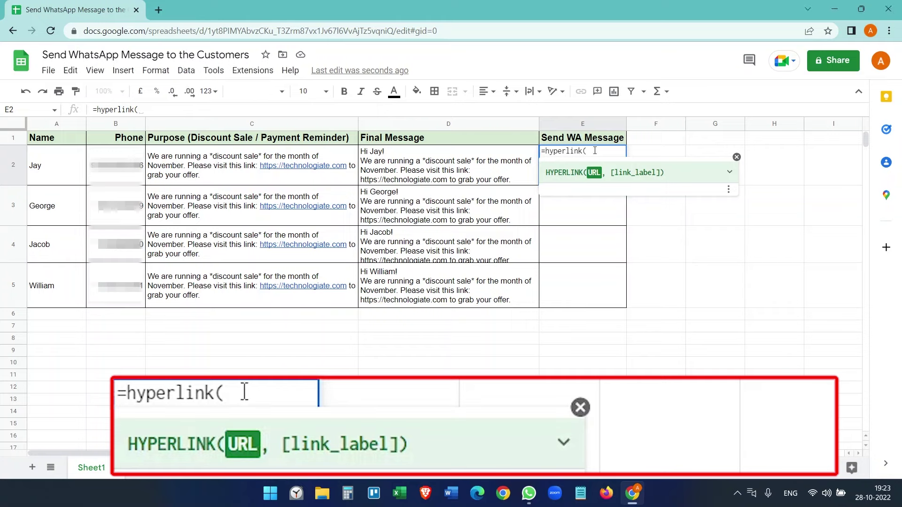
pyautogui.write('"')
# - Paste the WhatsApp send URL into E2's HYPERLINK formula labelled 'Send'
pyautogui.write('"https://api.whatsapp.com/send/?phone=')
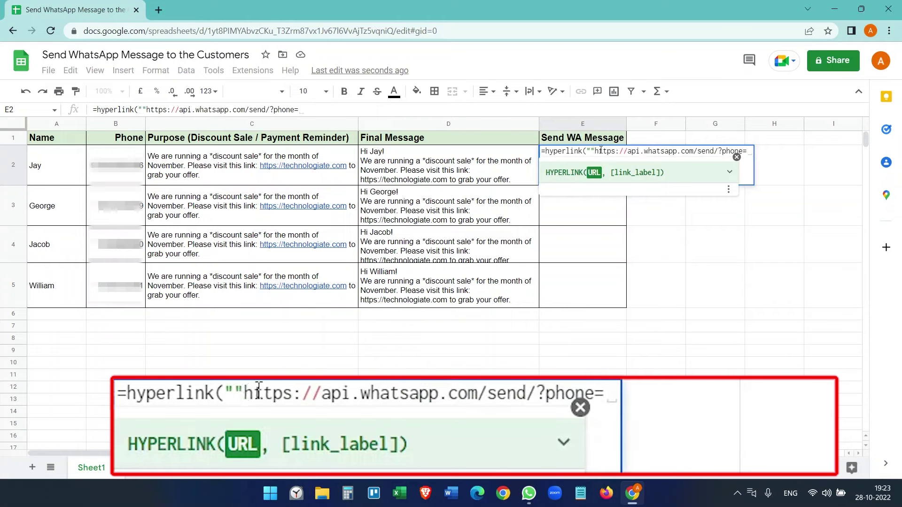
pyautogui.write('&')
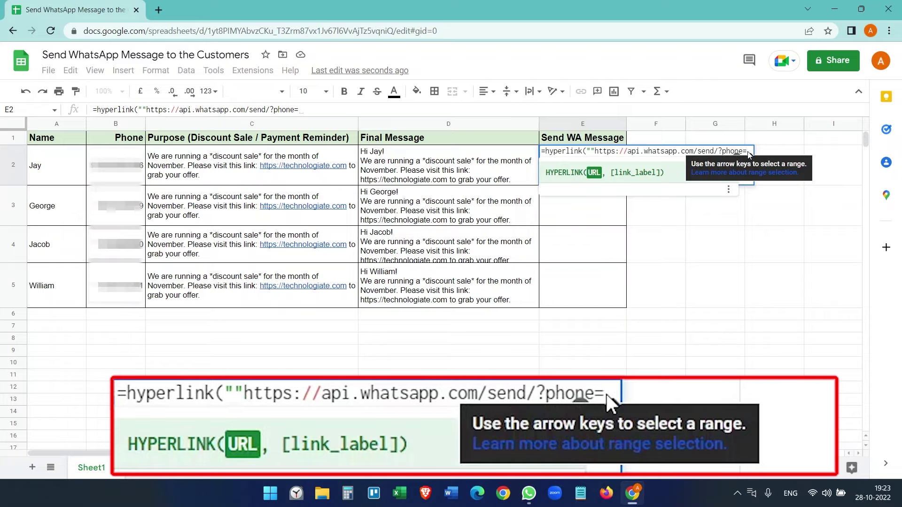
pyautogui.write('"')
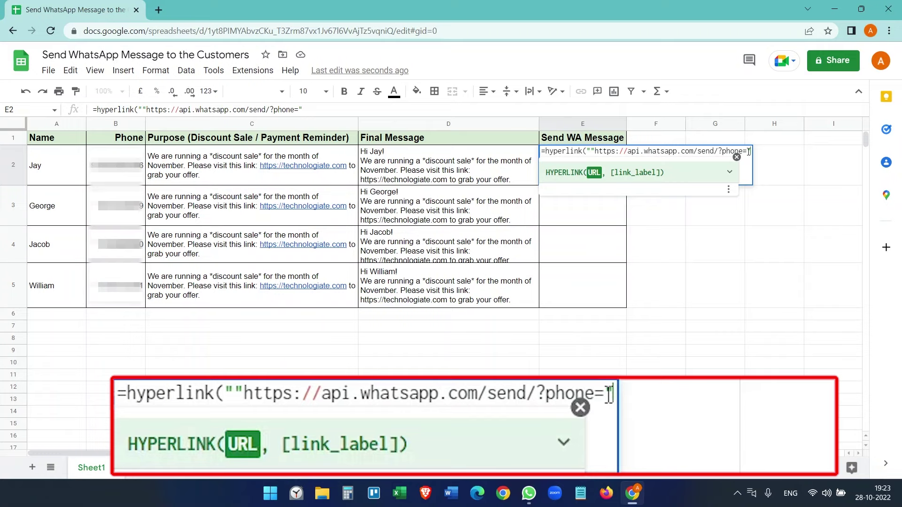
pyautogui.write('&')
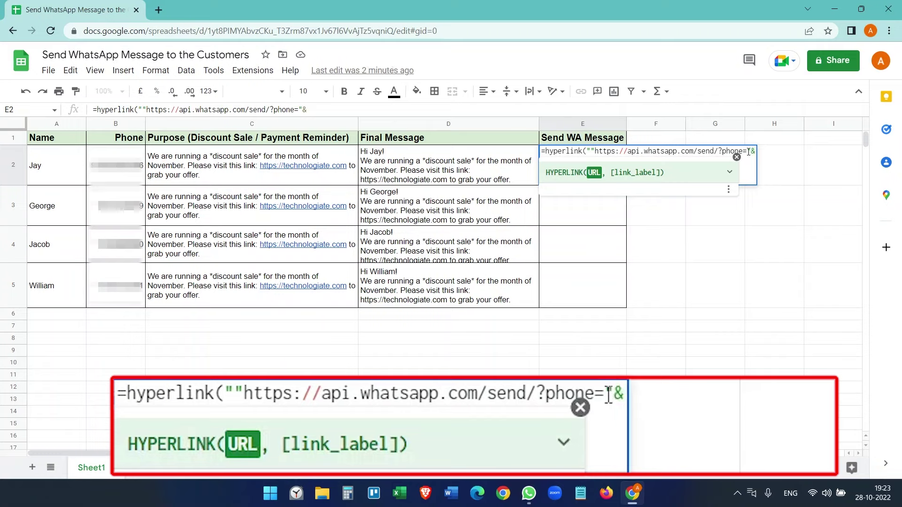
pyautogui.write('b2')
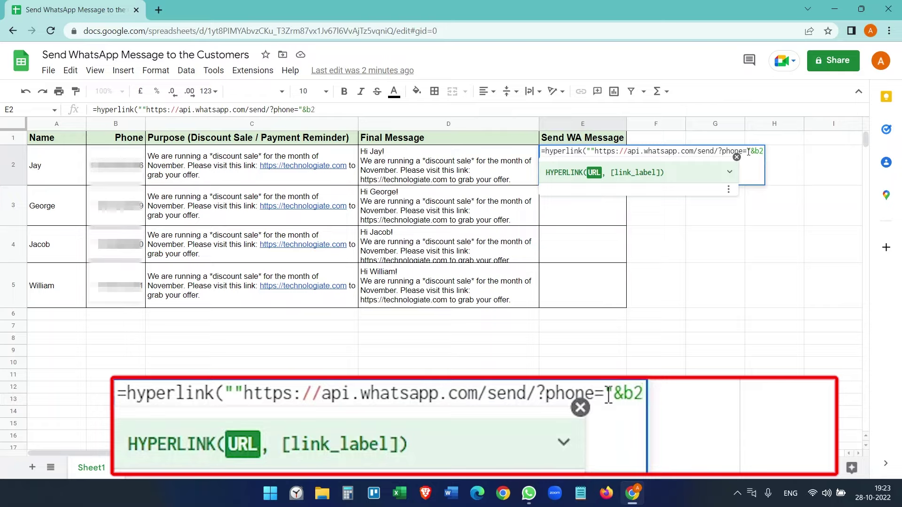
pyautogui.write('&"')
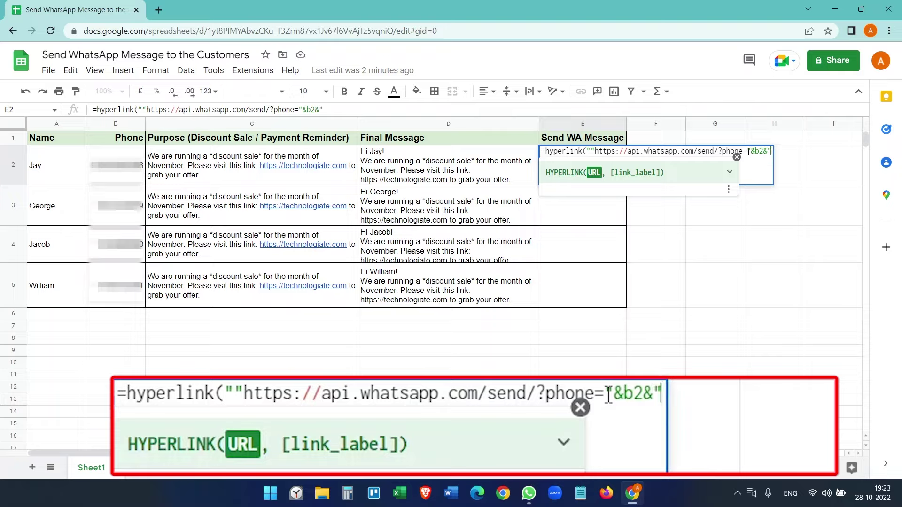
pyautogui.write('&')
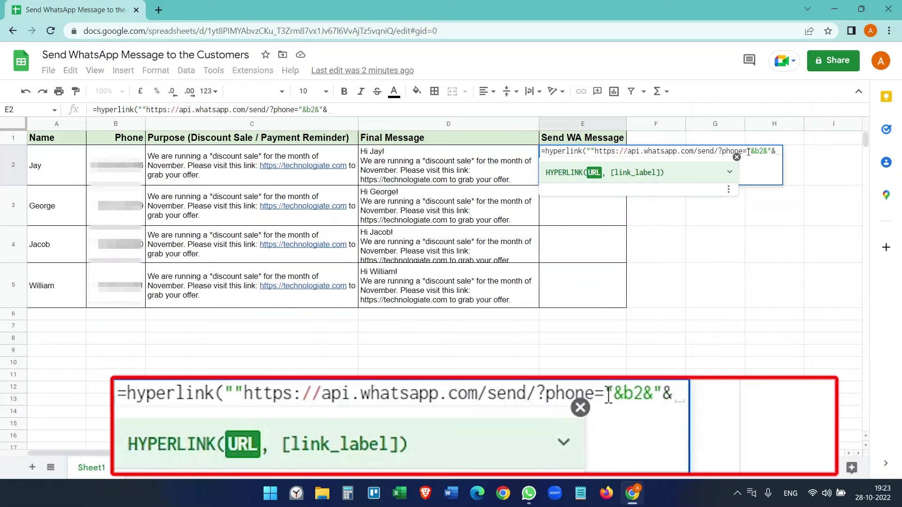
pyautogui.write('tex')
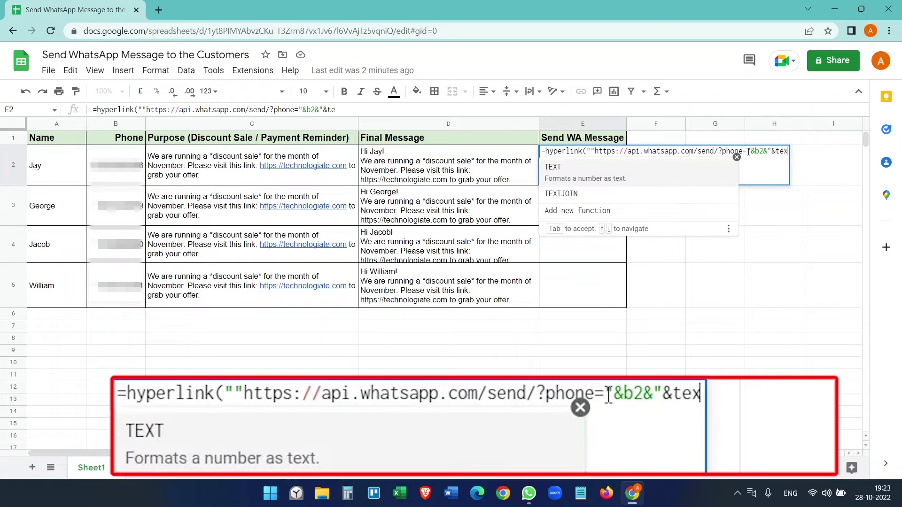
pyautogui.write('t=')
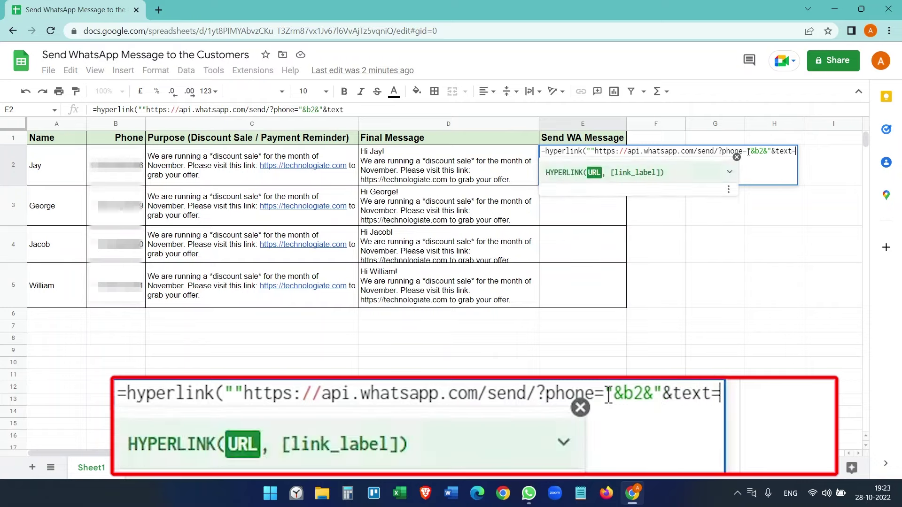
pyautogui.write('"')
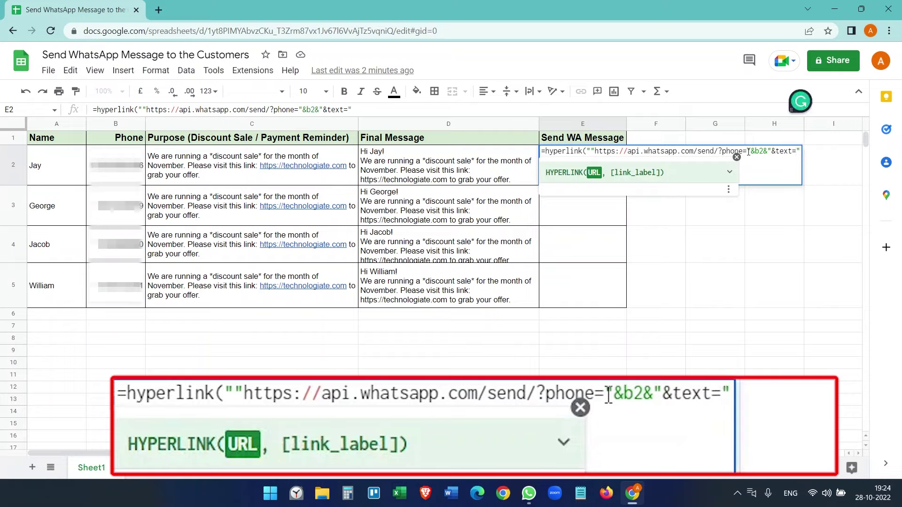
pyautogui.write('&')
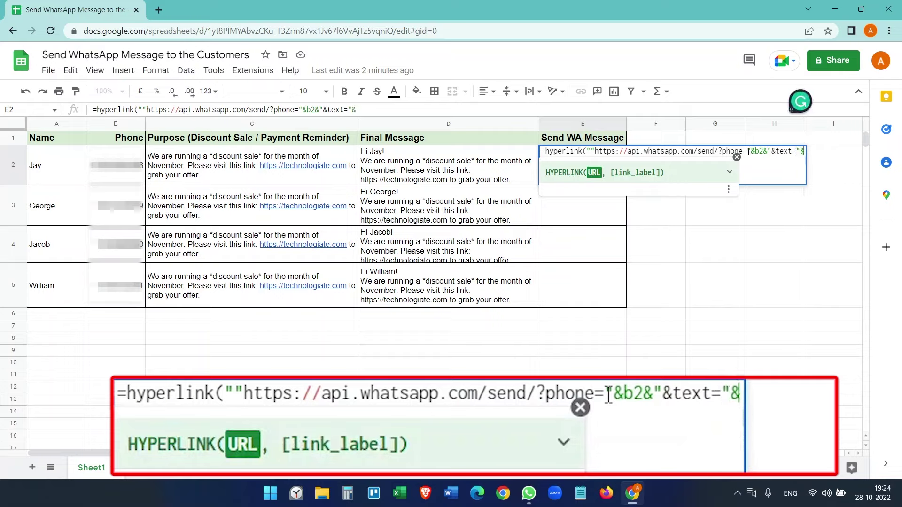
pyautogui.write('d')
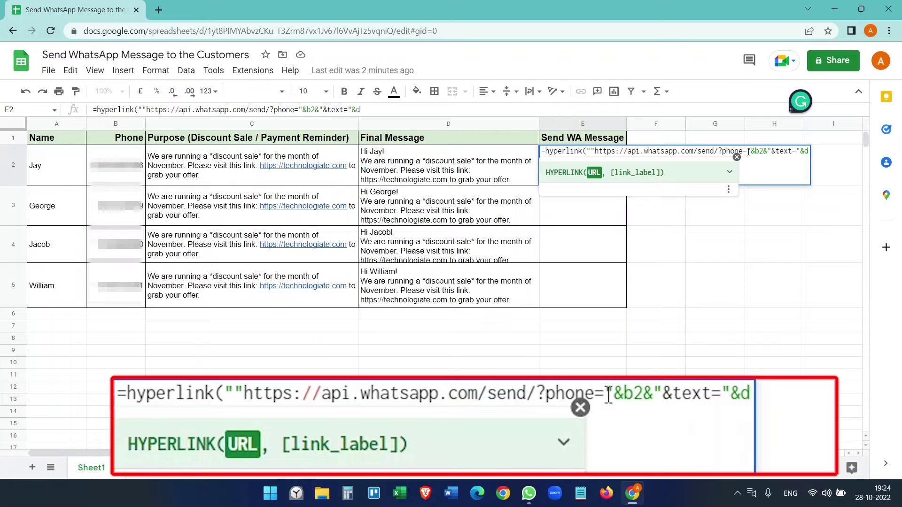
pyautogui.write('2')
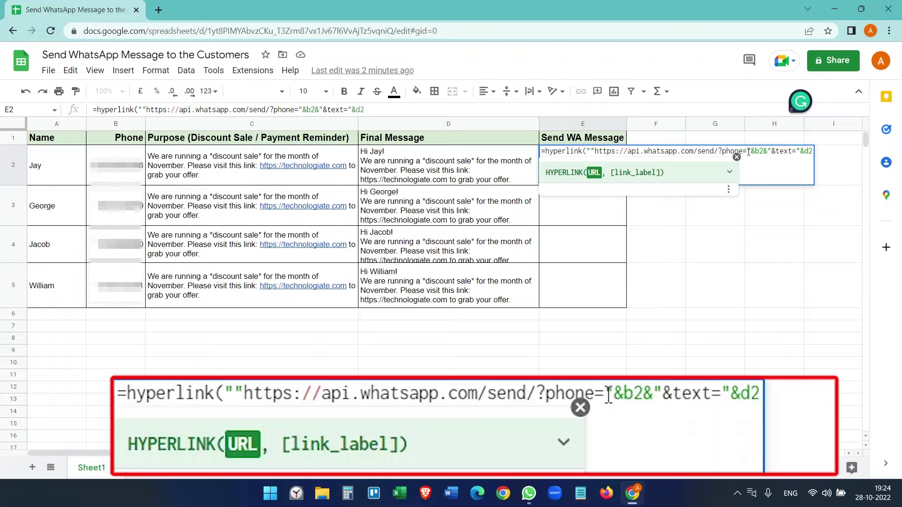
pyautogui.write(',')
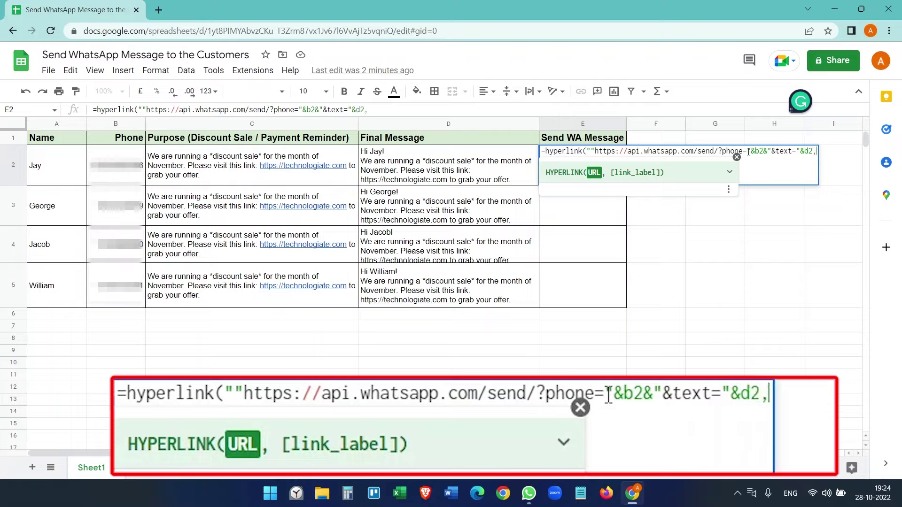
pyautogui.write(' "Send')
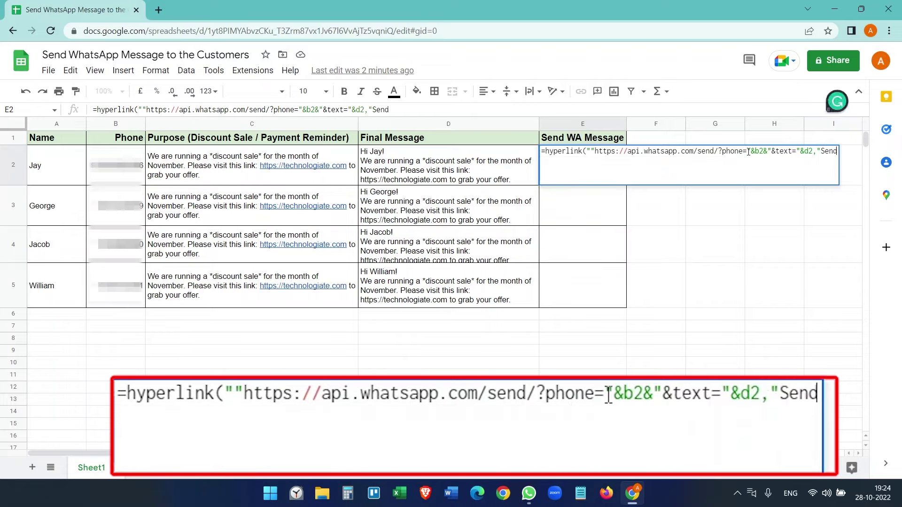
pyautogui.write('"')
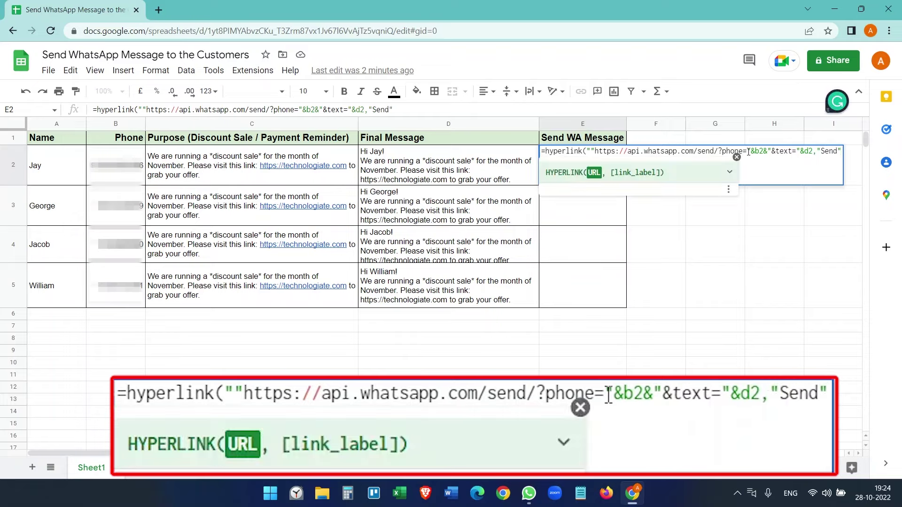
pyautogui.write(')')
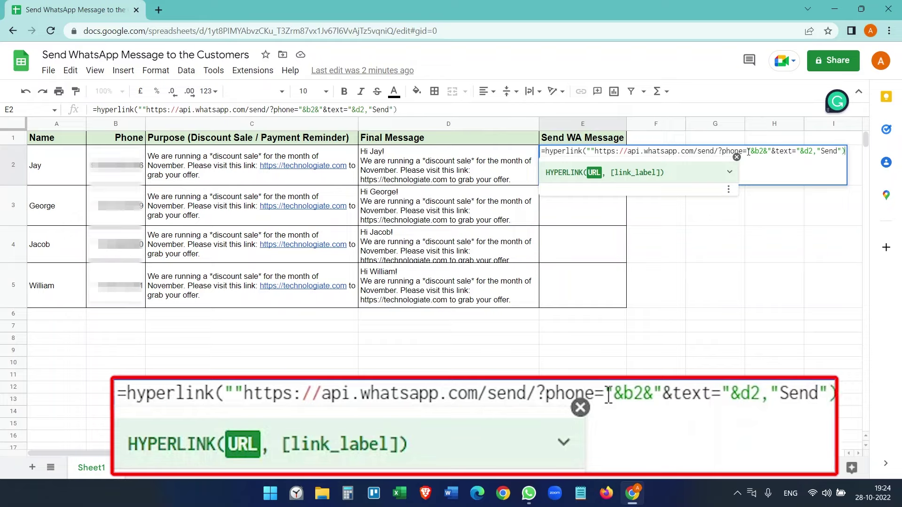
# - Delete the doubled quote after hyperlink( and the stray trailing quote in E2
pyautogui.press('Return')
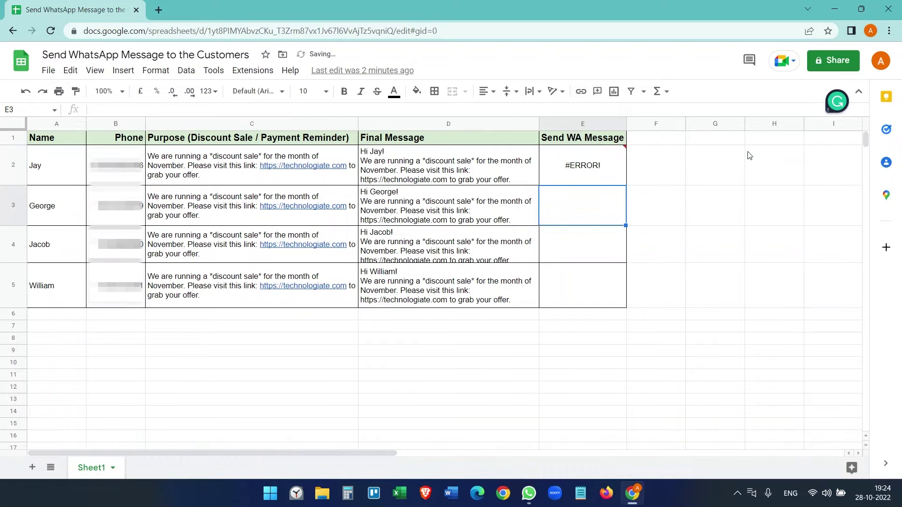
pyautogui.click(583, 165)
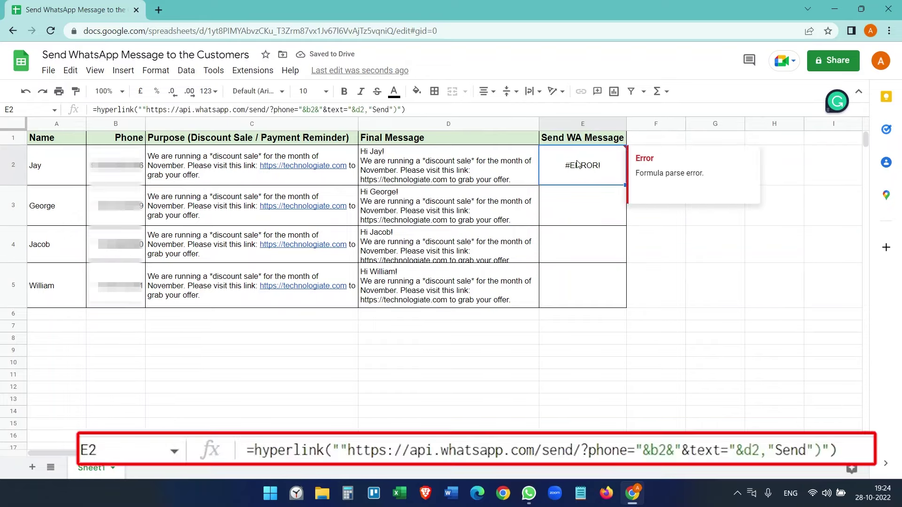
pyautogui.click(421, 109)
pyautogui.click(142, 110)
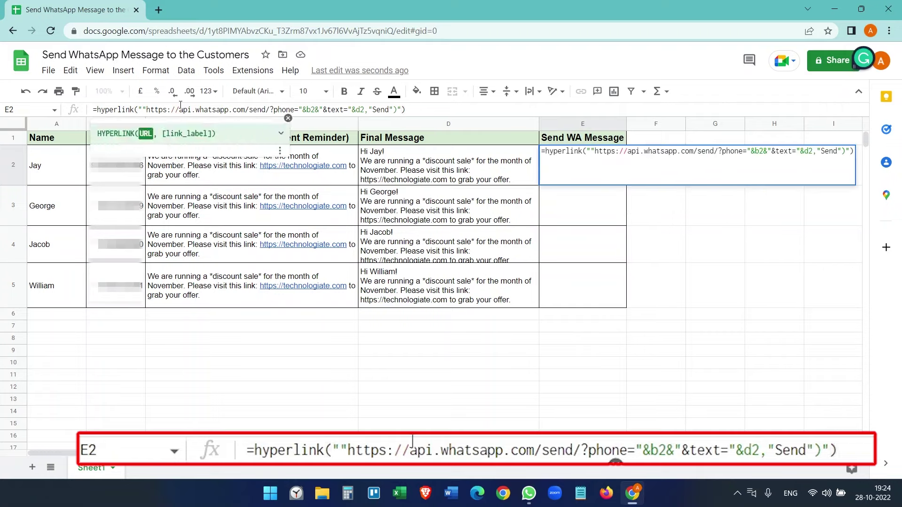
pyautogui.press('Delete')
pyautogui.moveTo(403, 109); pyautogui.dragTo(392, 109)
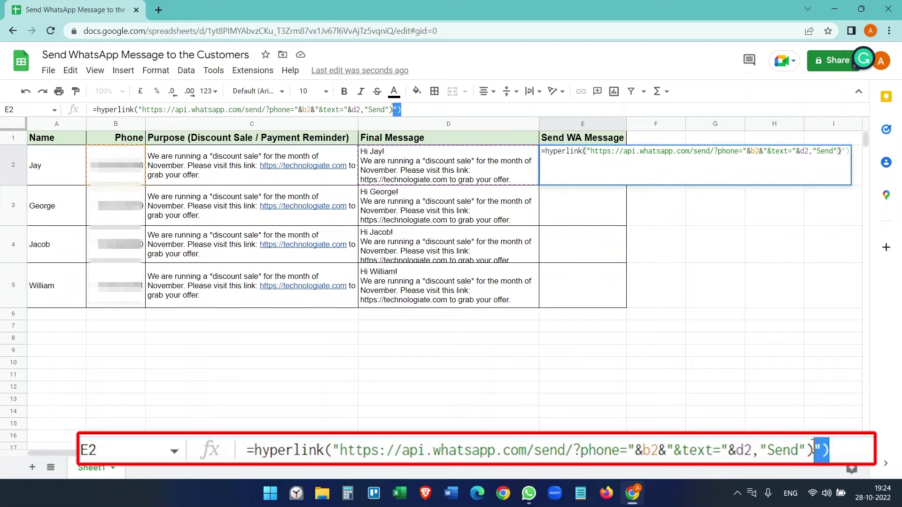
pyautogui.write('"')
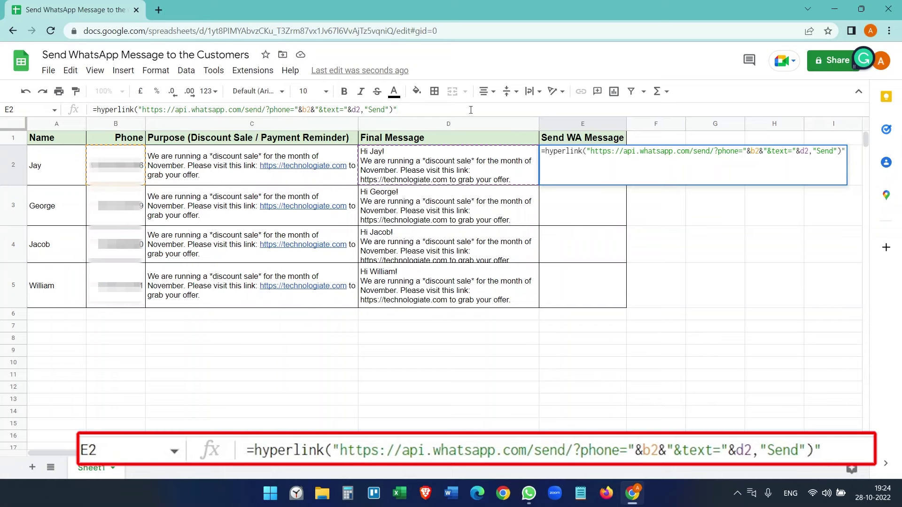
pyautogui.press('BackSpace')
# - Commit E2 so it shows Send, and copy the link formula down to E5
pyautogui.press('Return')
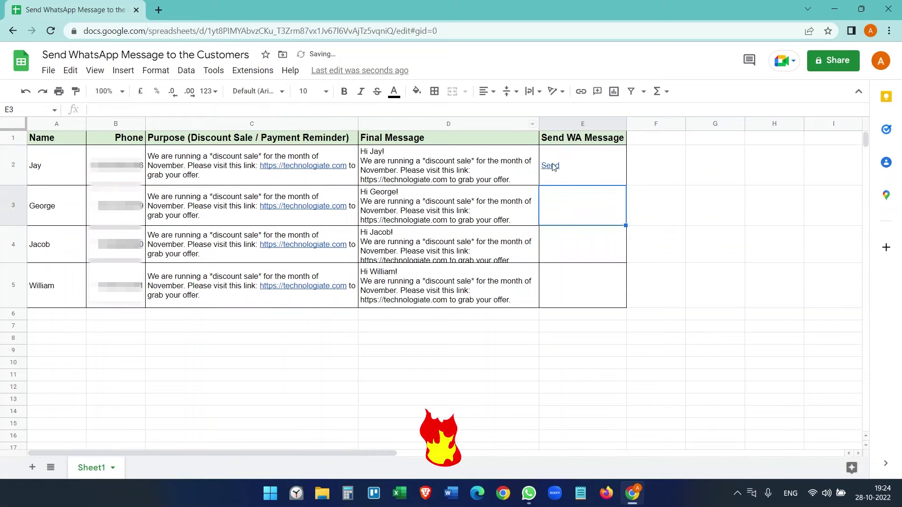
pyautogui.click(578, 169)
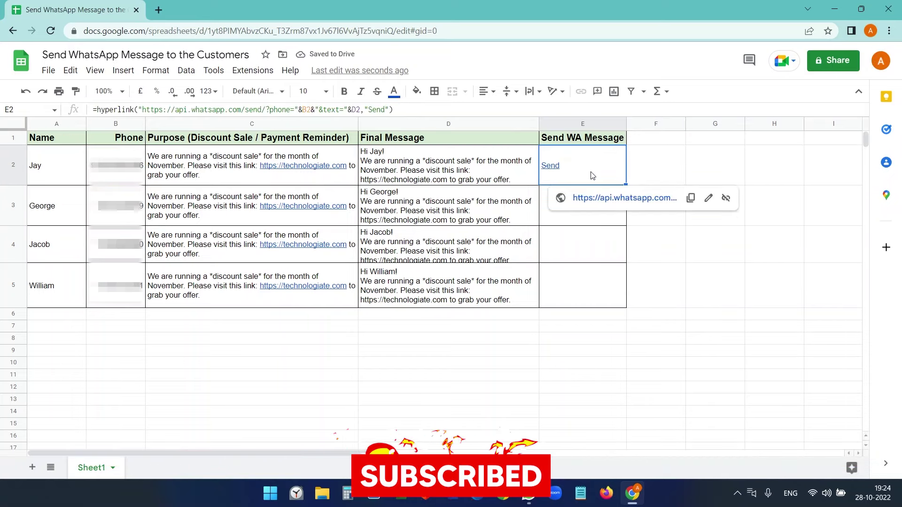
pyautogui.moveTo(551, 165)
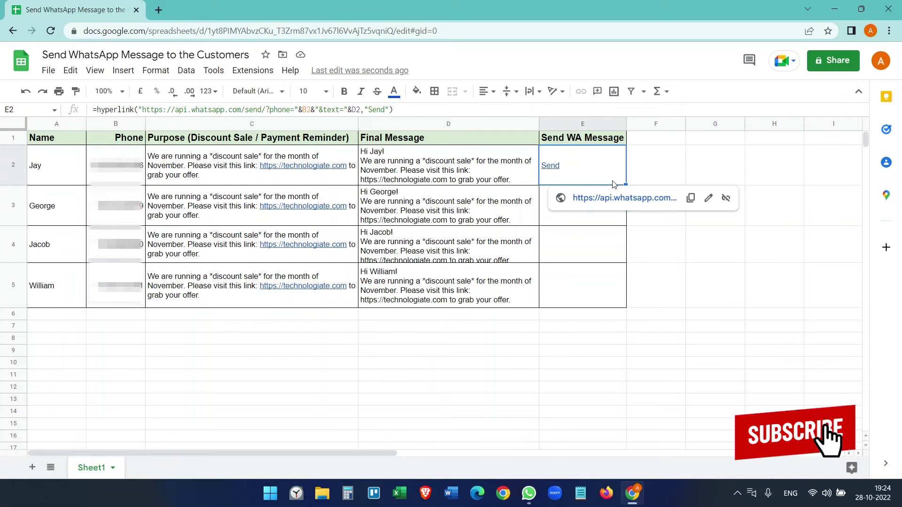
pyautogui.moveTo(625, 185); pyautogui.dragTo(619, 286)
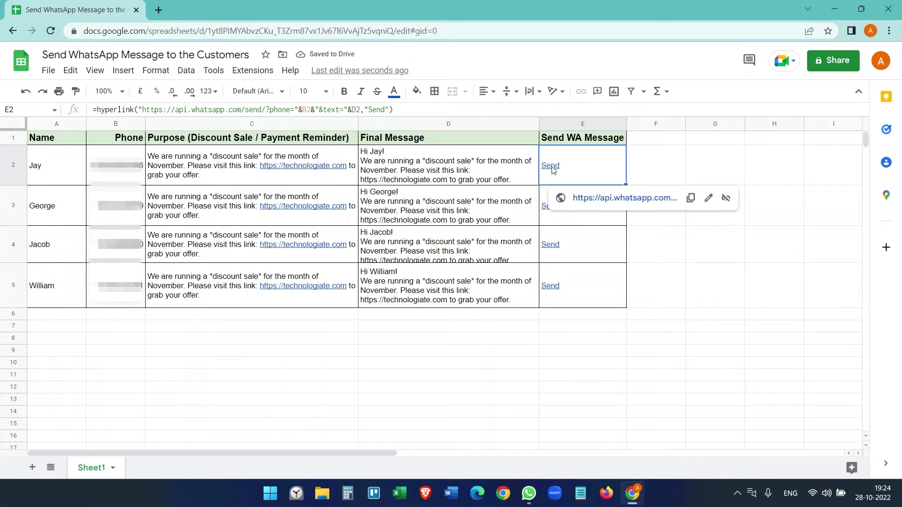
# - Open Jay's Send link in the WhatsApp app, always allowing the site, then return to the sheet
pyautogui.click(614, 198)
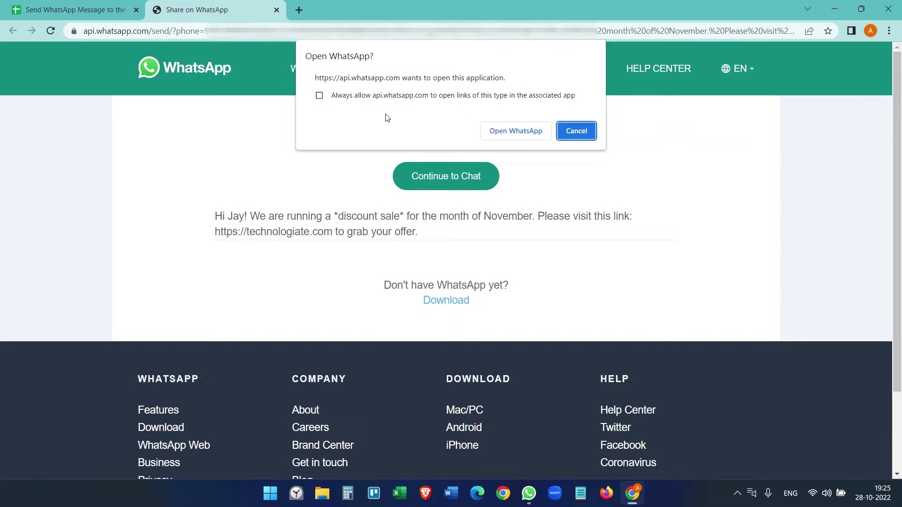
pyautogui.click(319, 96)
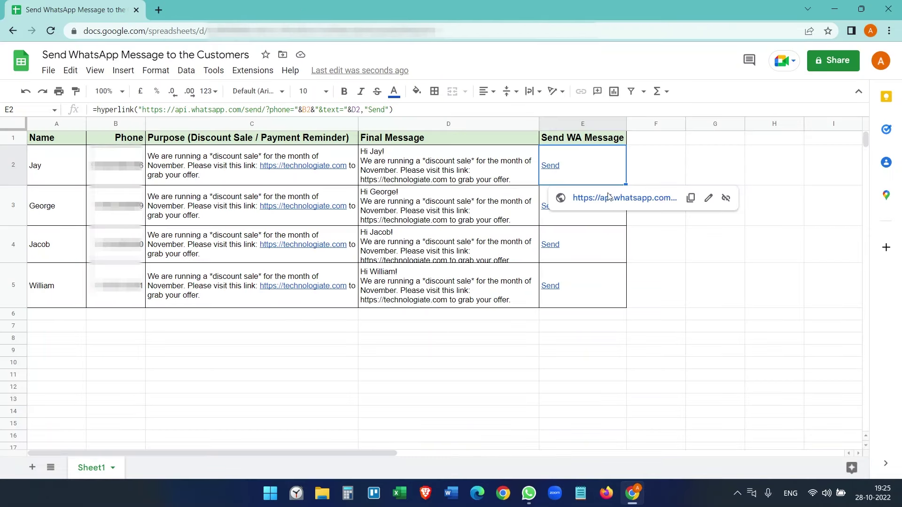
pyautogui.click(612, 203)
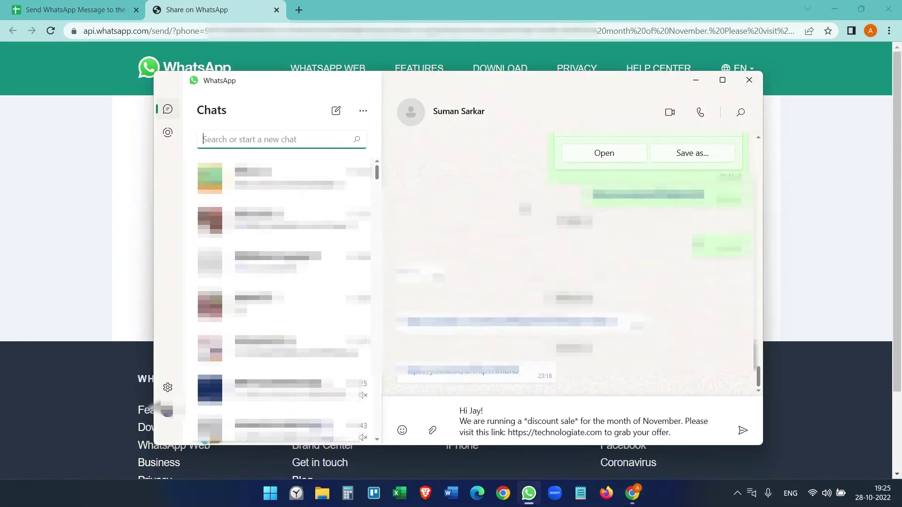
pyautogui.click(676, 374)
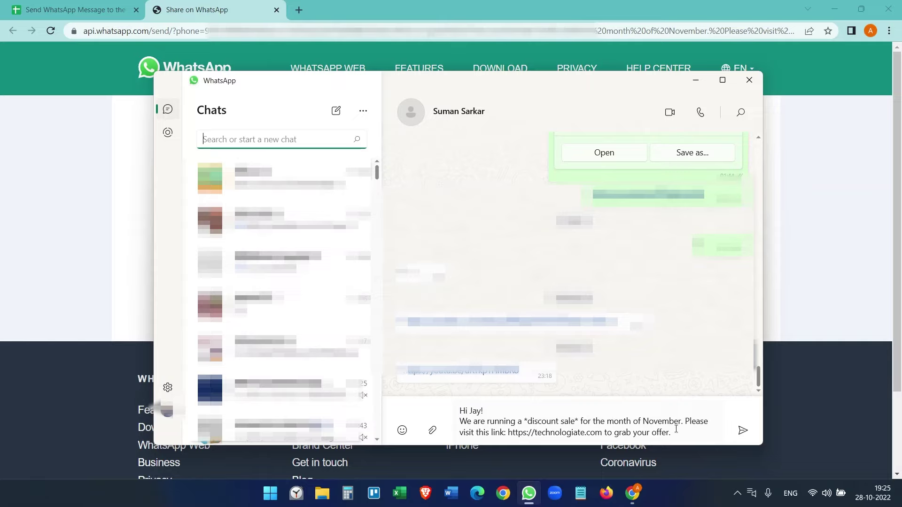
pyautogui.click(524, 421)
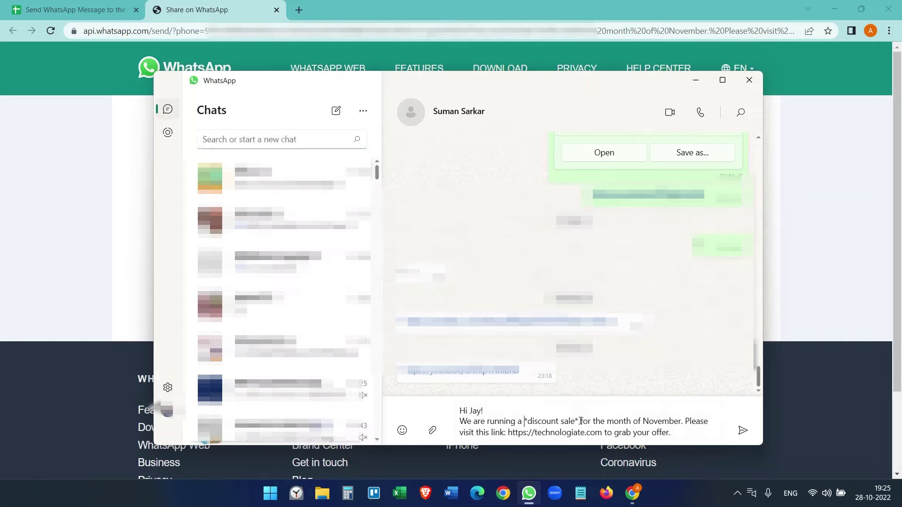
pyautogui.press('Return')
pyautogui.moveTo(528, 379); pyautogui.dragTo(579, 381)
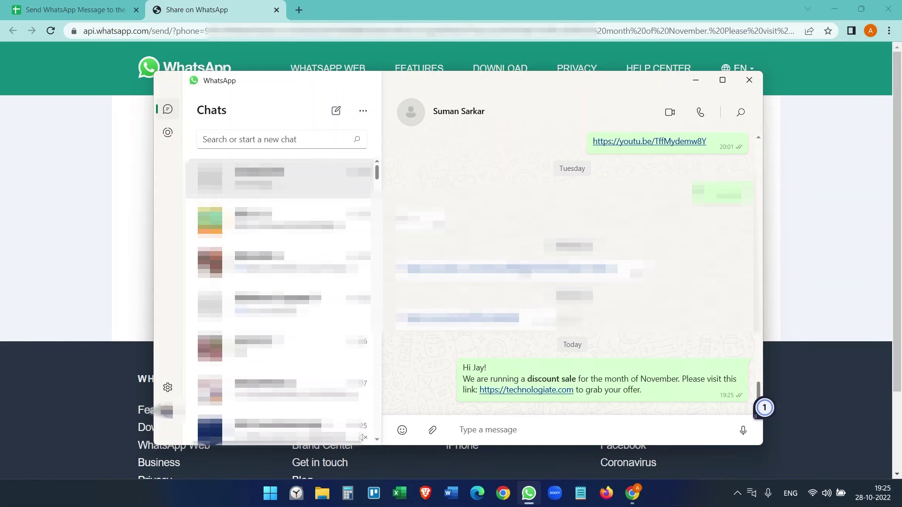
pyautogui.click(92, 8)
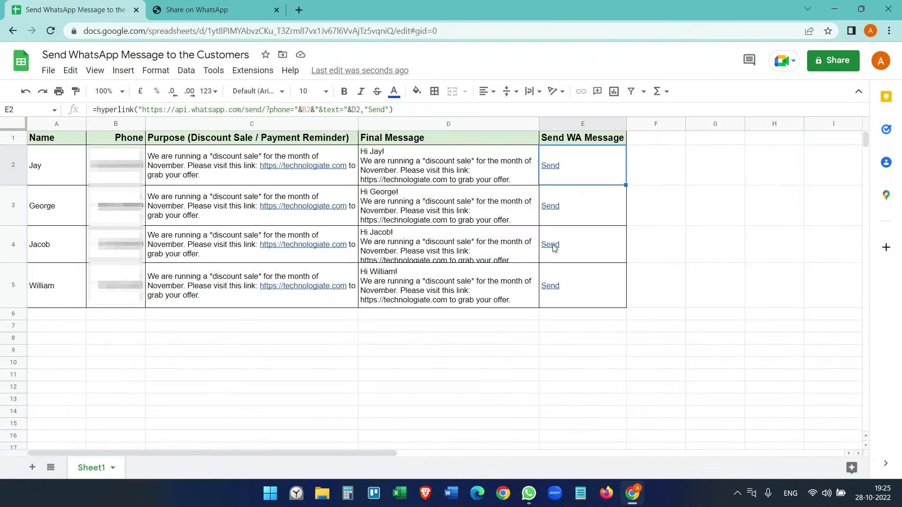
# - Open George's E3 Send link in WhatsApp, then close the WhatsApp window and tabs
pyautogui.click(551, 210)
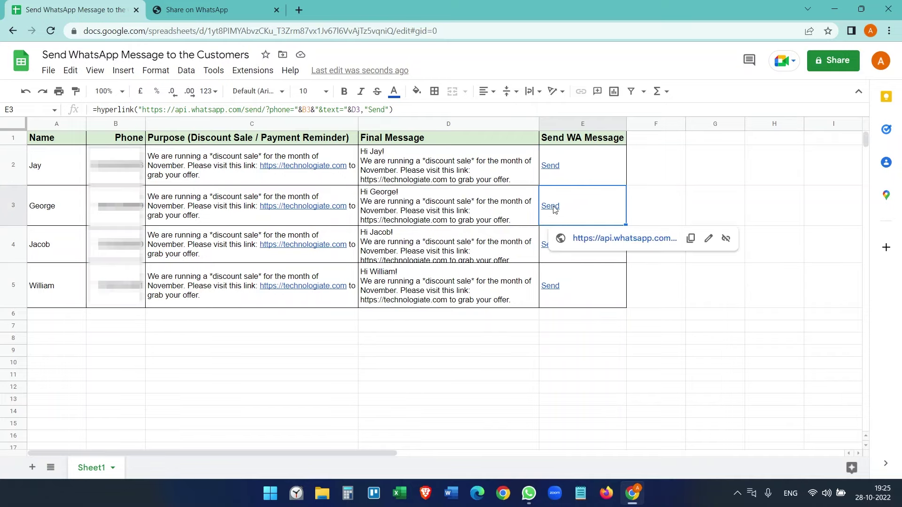
pyautogui.click(613, 238)
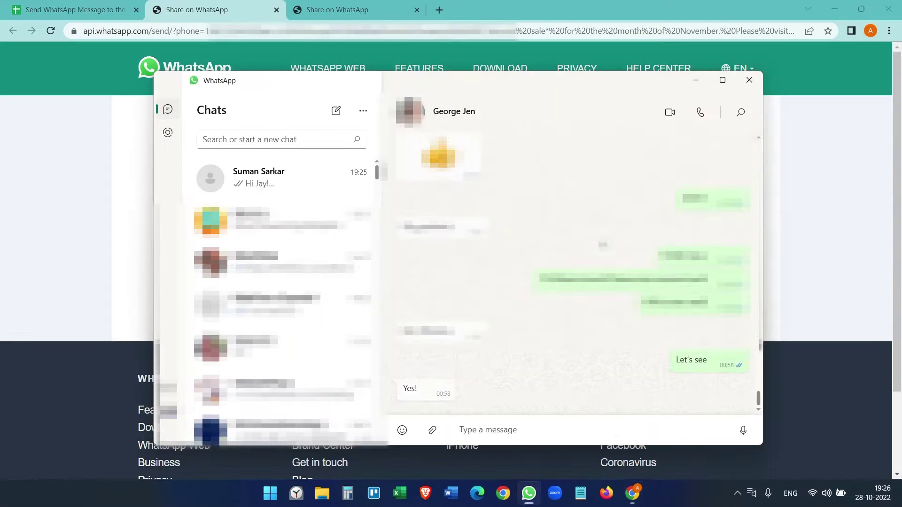
pyautogui.click(683, 381)
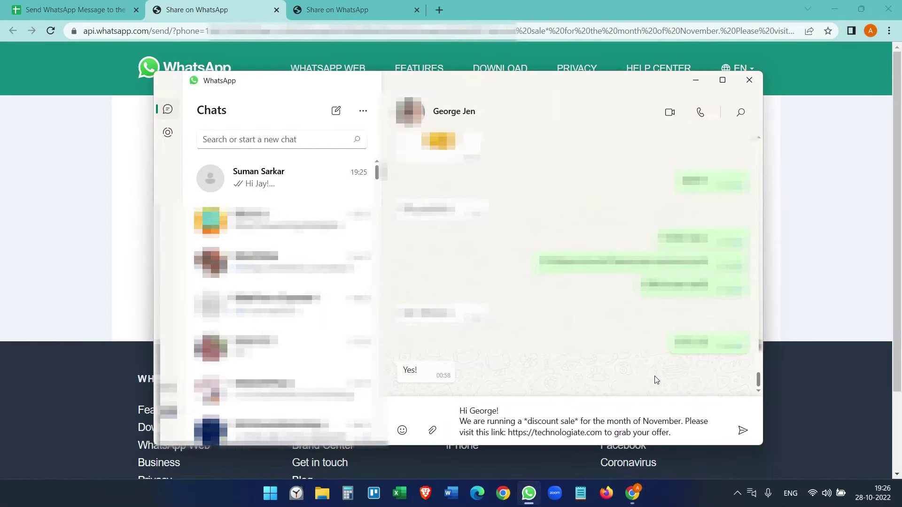
pyautogui.click(749, 83)
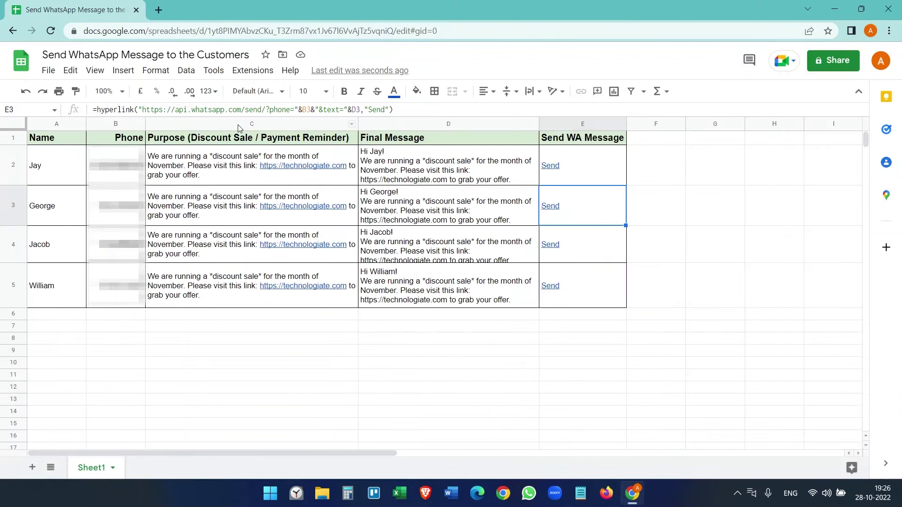
pyautogui.moveTo(303, 166)
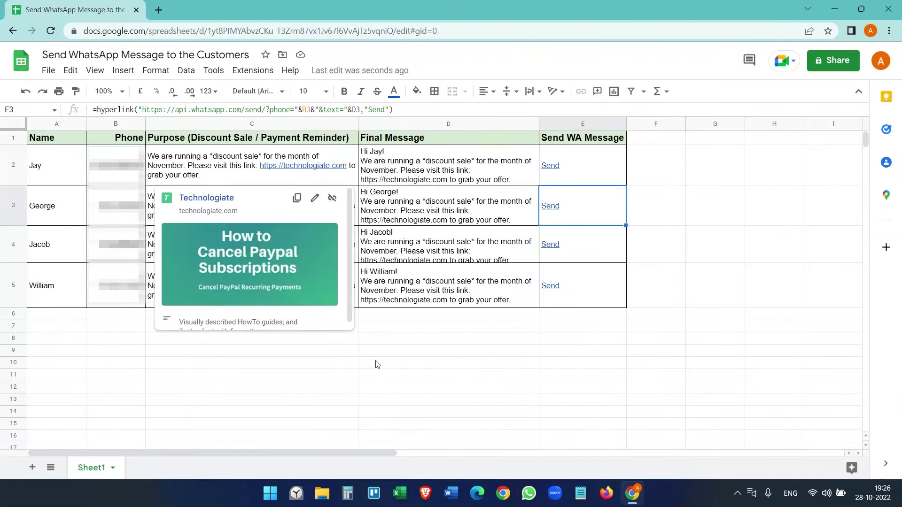
# - Insert a new column left of Purpose with the header 'Amount Due'
pyautogui.click(465, 374)
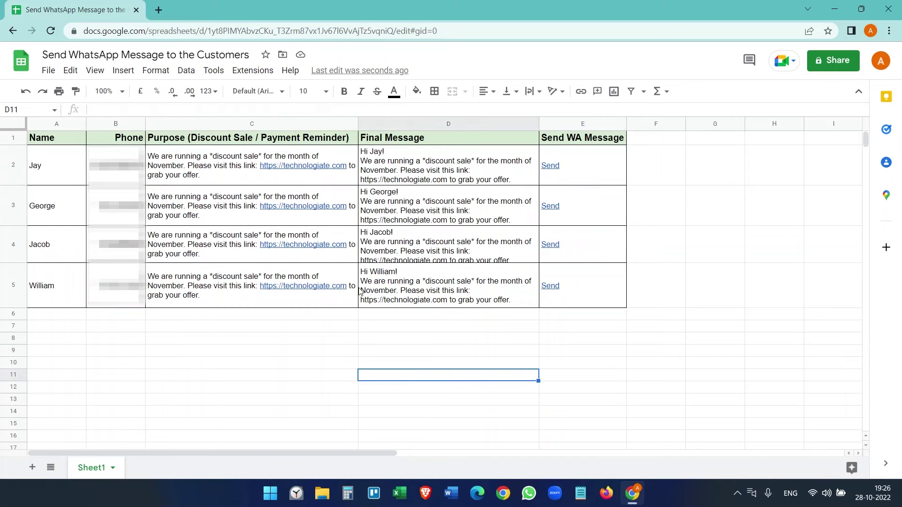
pyautogui.rightClick(179, 125)
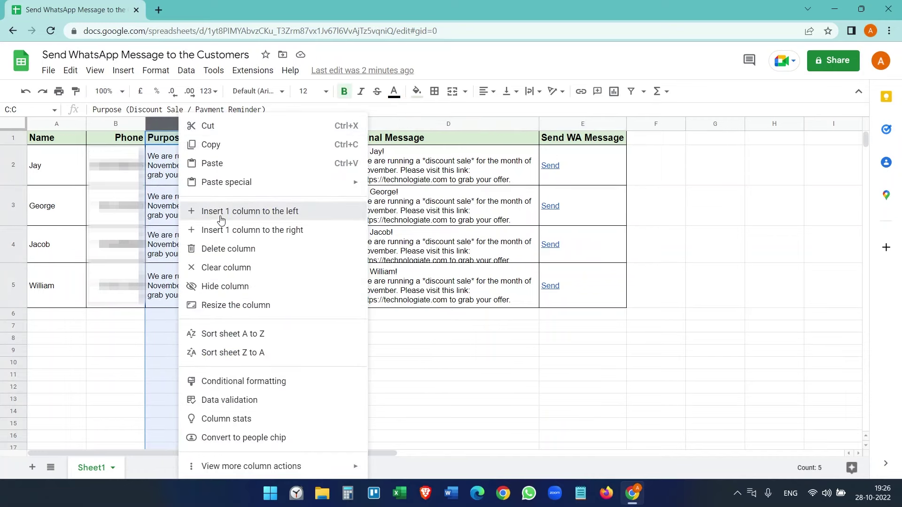
pyautogui.click(250, 209)
pyautogui.click(214, 141)
pyautogui.write('Amount Due')
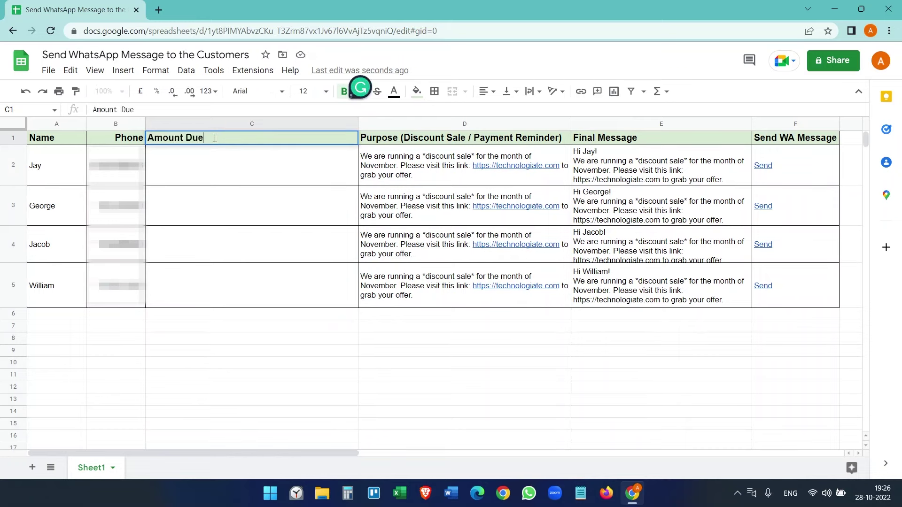
pyautogui.press('Return')
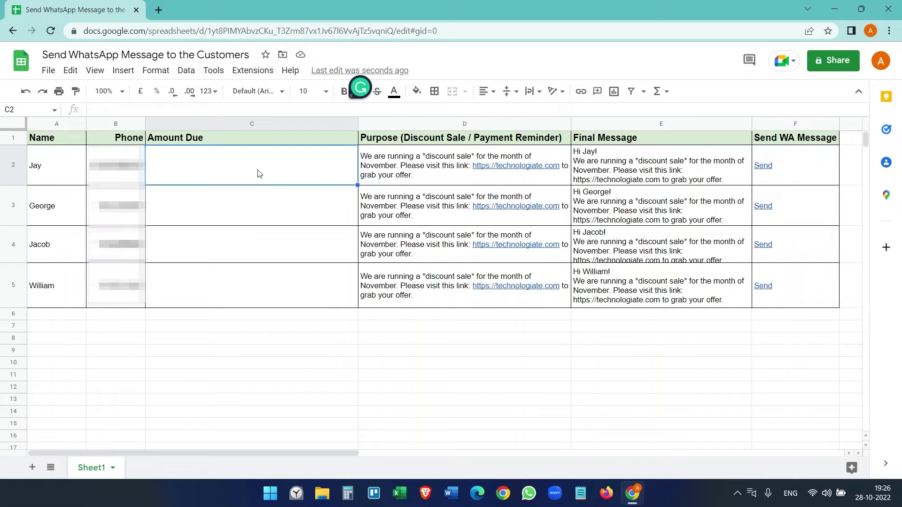
pyautogui.write('500')
# - Enter amounts 500, 200, 100 and 450, then narrow the Amount Due column
pyautogui.press('Return')
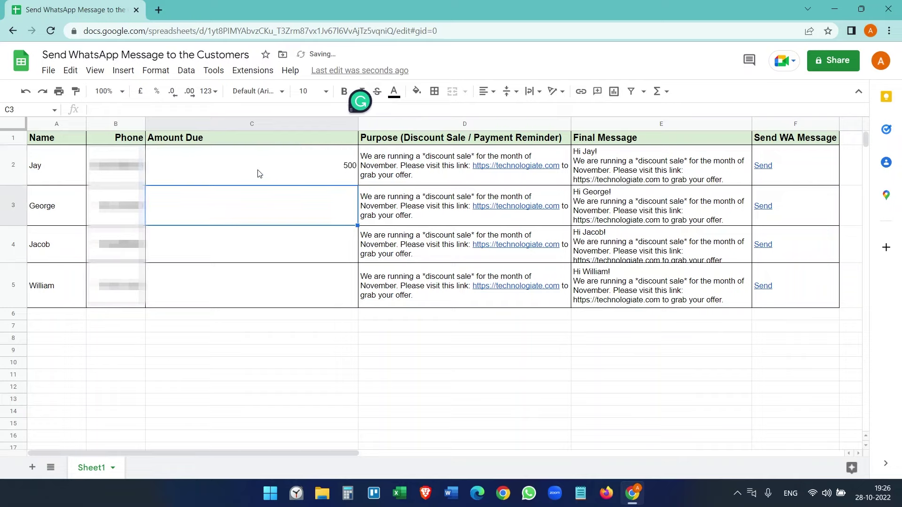
pyautogui.write('200')
pyautogui.press('Return')
pyautogui.write('100')
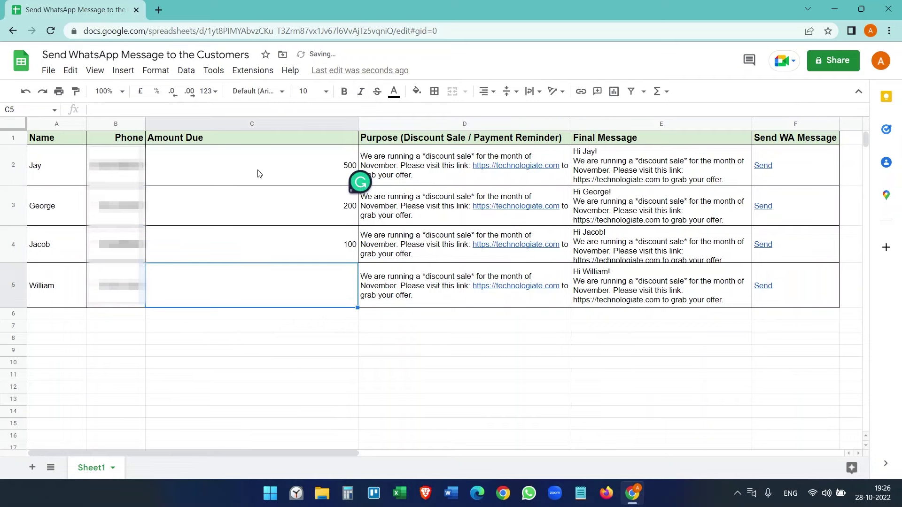
pyautogui.press('Return')
pyautogui.write('450')
pyautogui.press('Return')
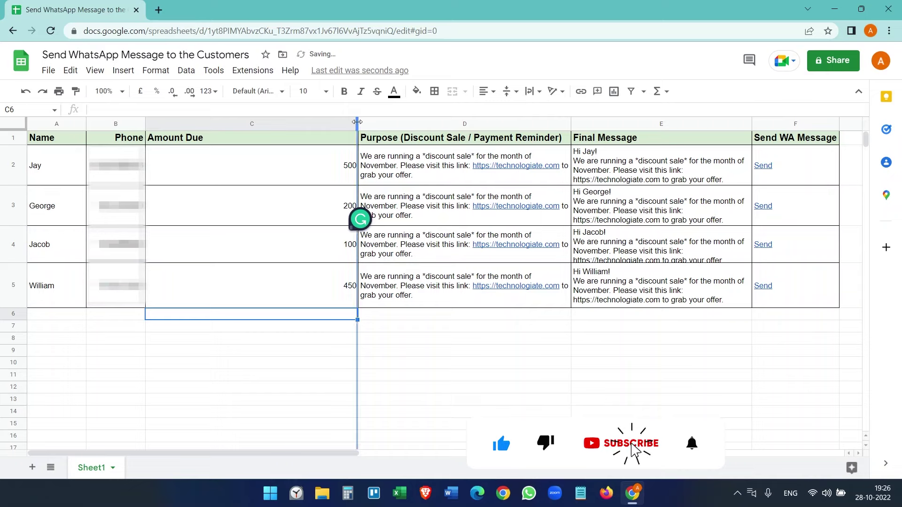
pyautogui.moveTo(358, 124); pyautogui.dragTo(216, 124)
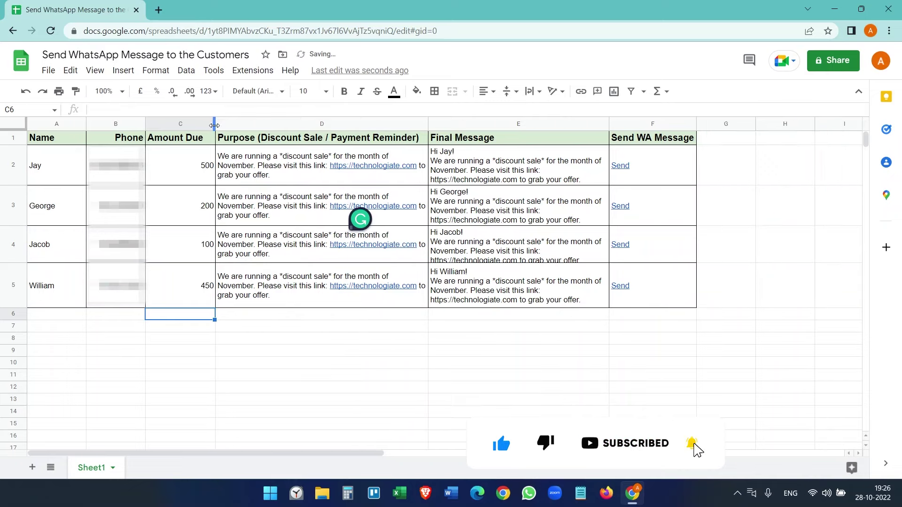
pyautogui.click(321, 363)
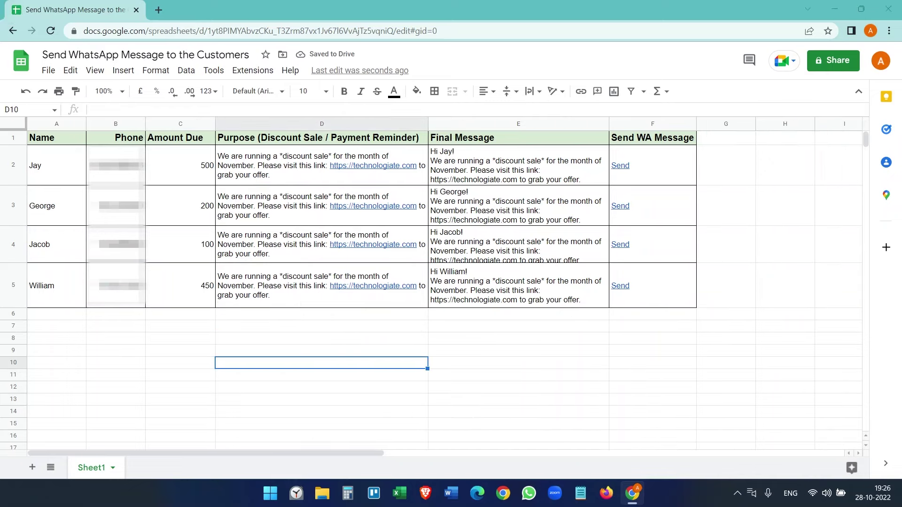
# - Turn D2 into the formula ="You have due of "&C2&" for the month…"
pyautogui.click(282, 159)
pyautogui.write('You have due of $150 for the month of October,2022. Please make the payment using the link: https://technologiate.com/pay.')
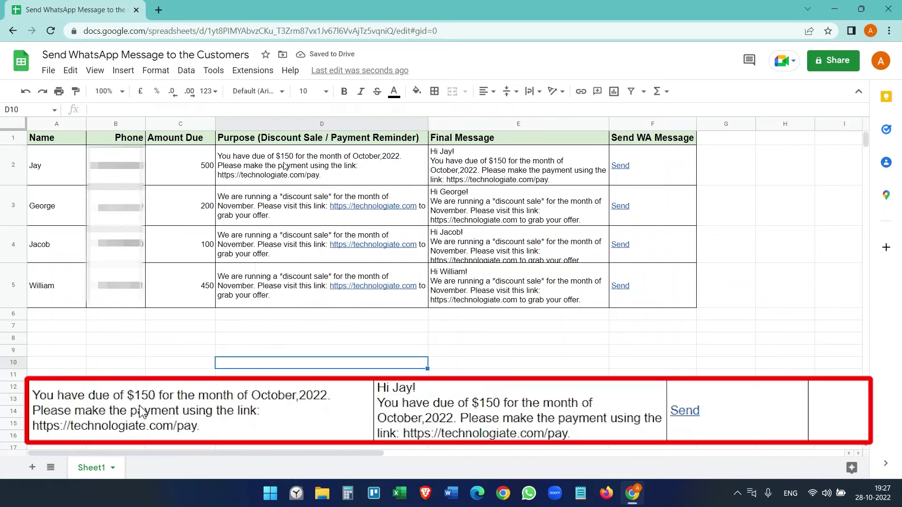
pyautogui.doubleClick(295, 162)
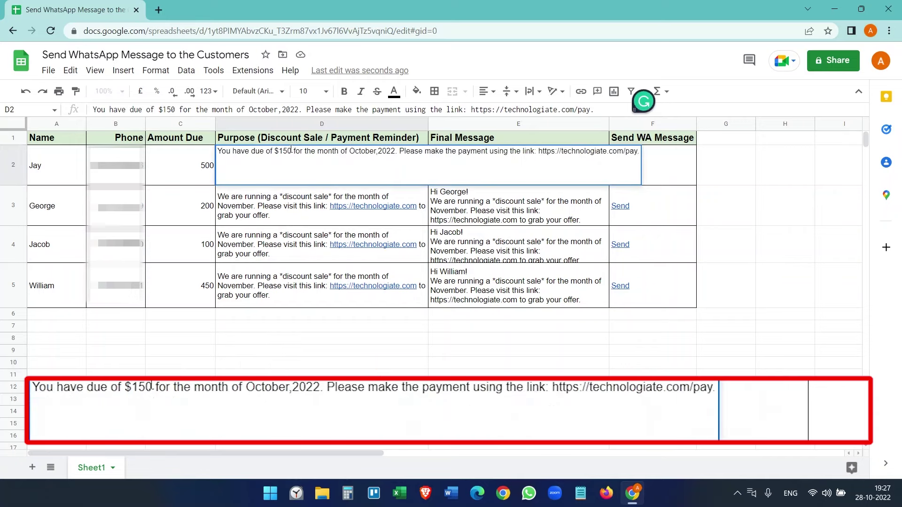
pyautogui.press('BackSpace')
pyautogui.press('BackSpace')
pyautogui.press('BackSpace')
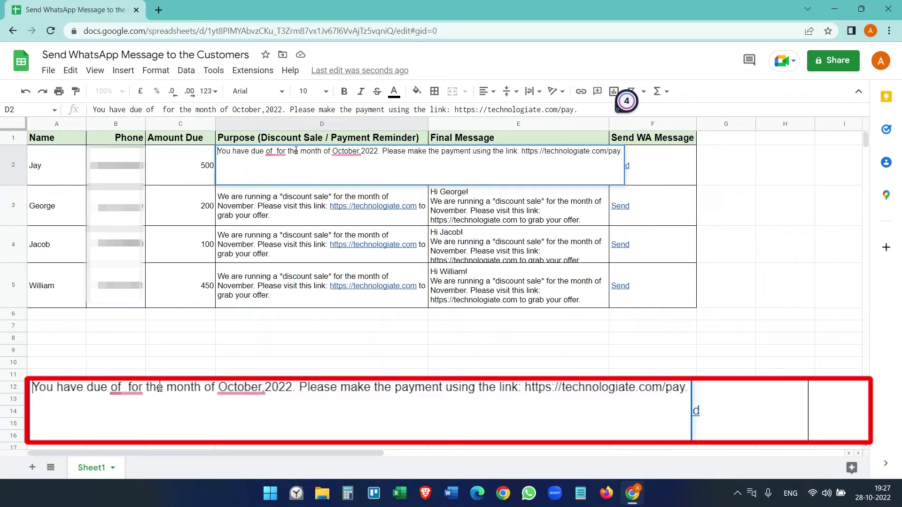
pyautogui.press('Home')
pyautogui.write('="')
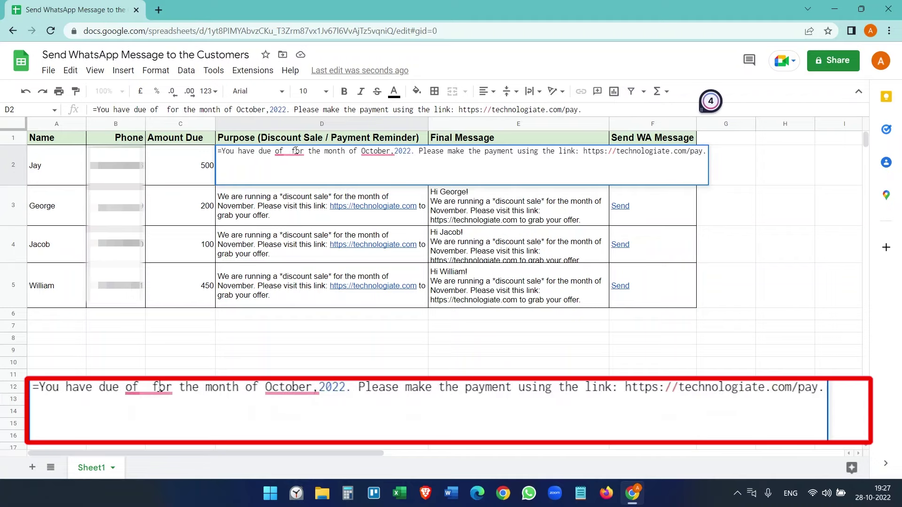
pyautogui.click(296, 152)
pyautogui.write('"')
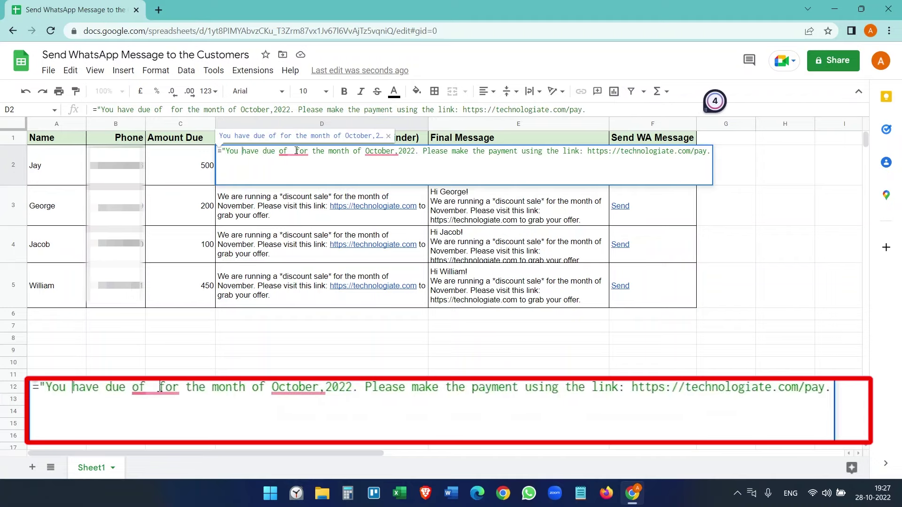
pyautogui.click(294, 152)
pyautogui.write('"')
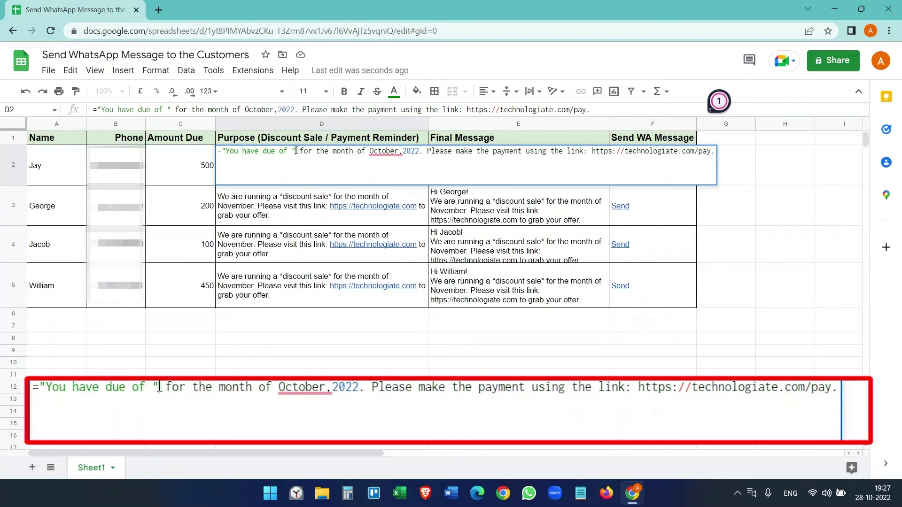
pyautogui.write('&')
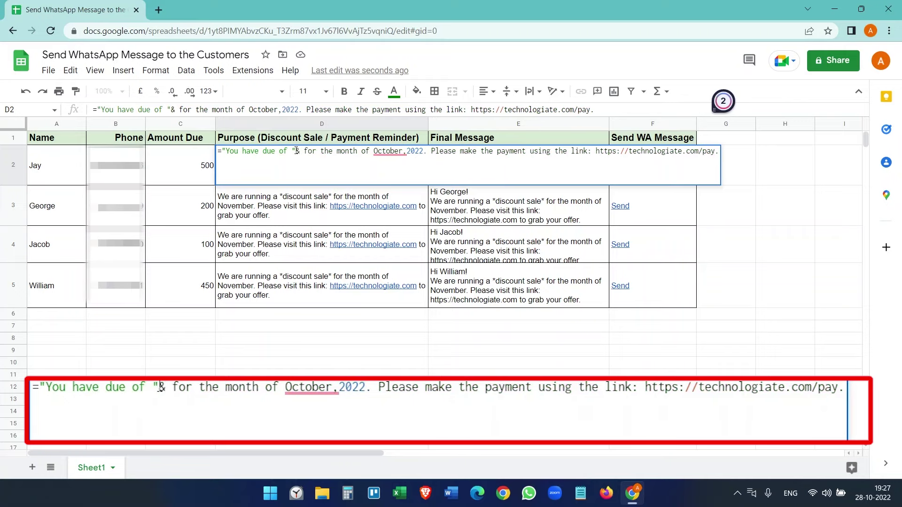
pyautogui.write('c2')
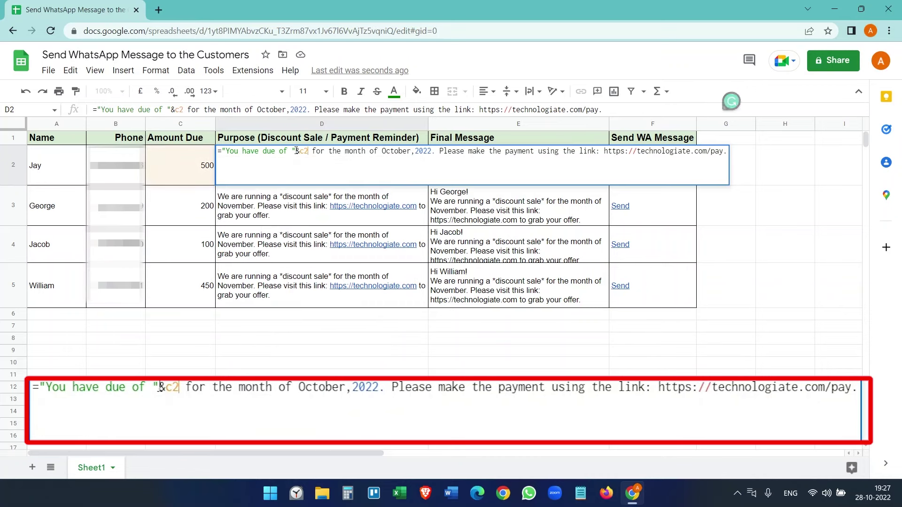
pyautogui.write('&')
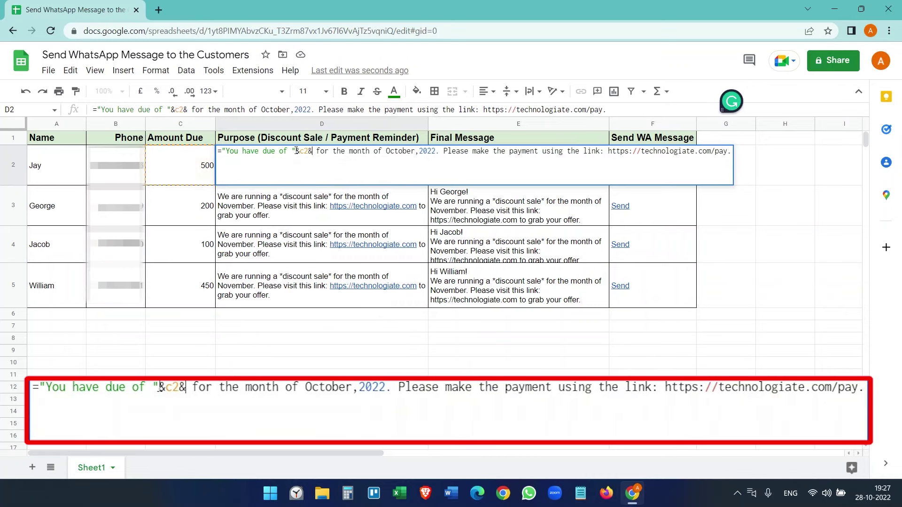
pyautogui.write('"')
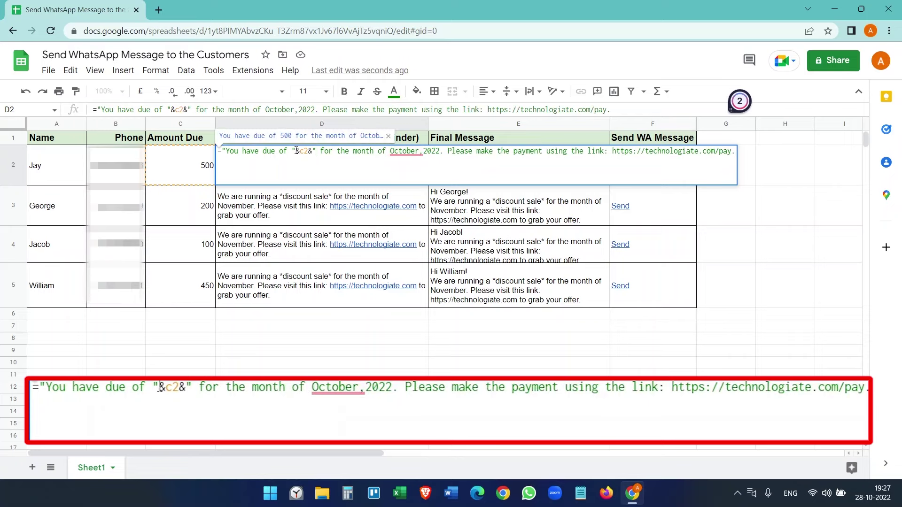
pyautogui.write('"')
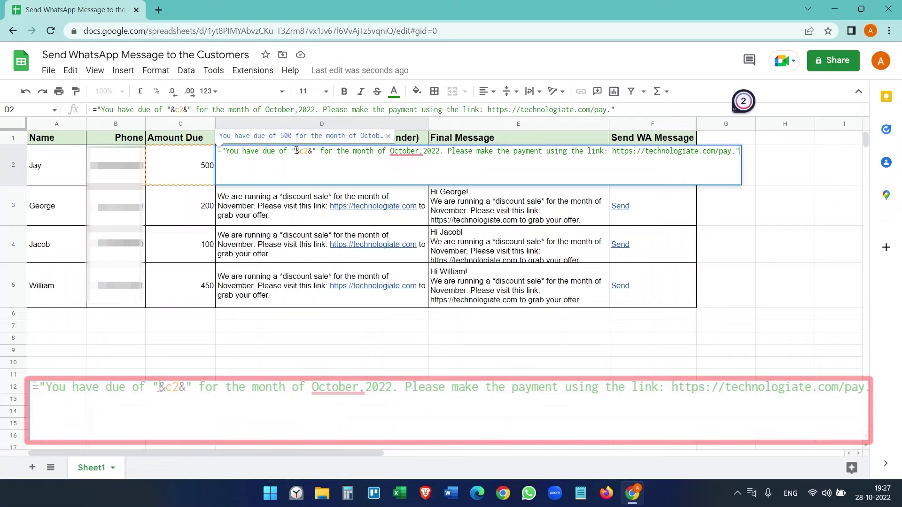
pyautogui.press('Return')
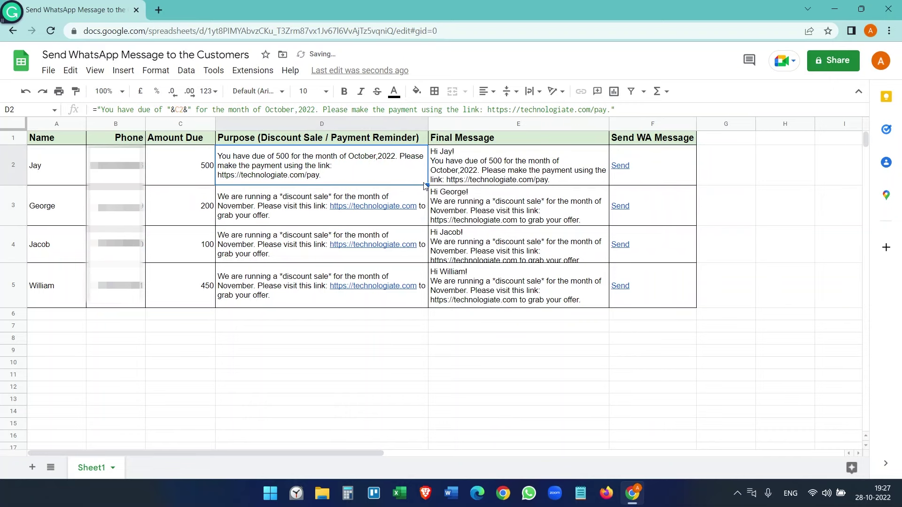
# - Fill the reminder formula down to D5 and clear the extra formula in D6
pyautogui.moveTo(428, 187); pyautogui.dragTo(423, 310)
pyautogui.click(356, 356)
pyautogui.click(338, 331)
pyautogui.press('Delete')
pyautogui.click(519, 338)
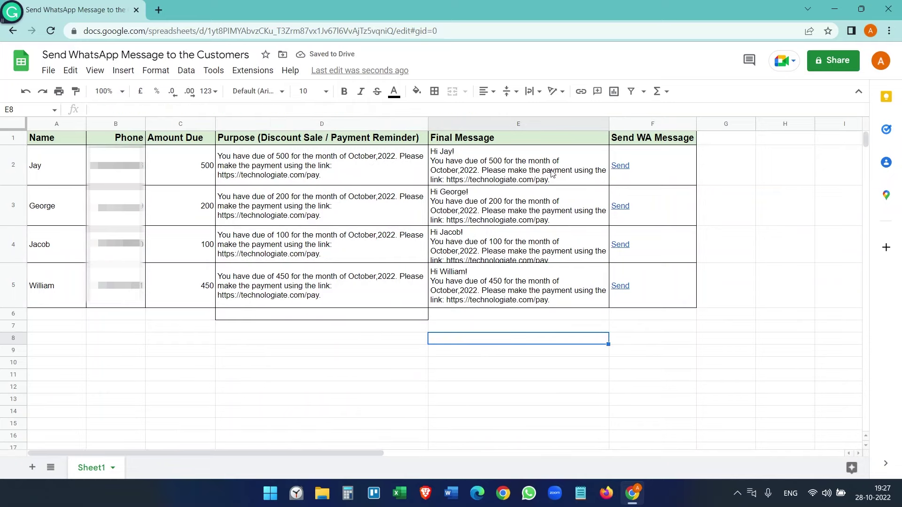
# - Open Jay's WhatsApp Send link to check his 500 reminder, then return to the sheet
pyautogui.click(652, 173)
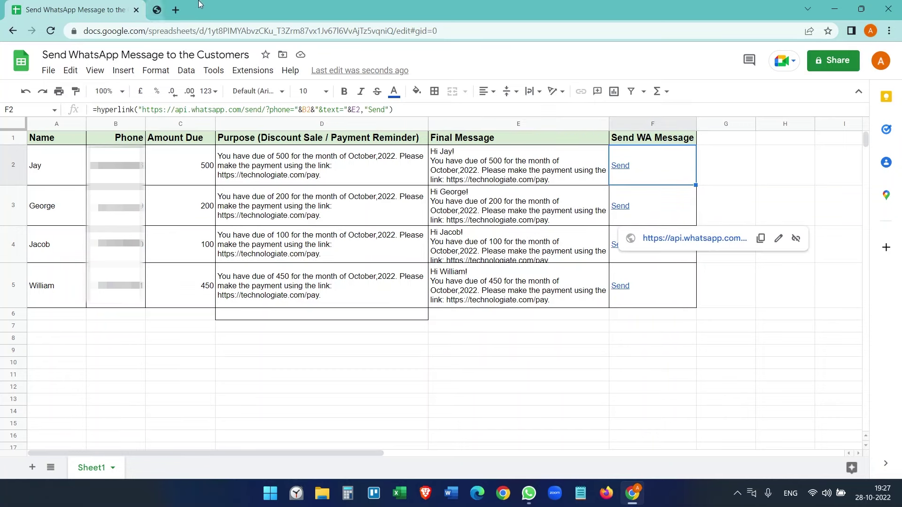
pyautogui.click(664, 204)
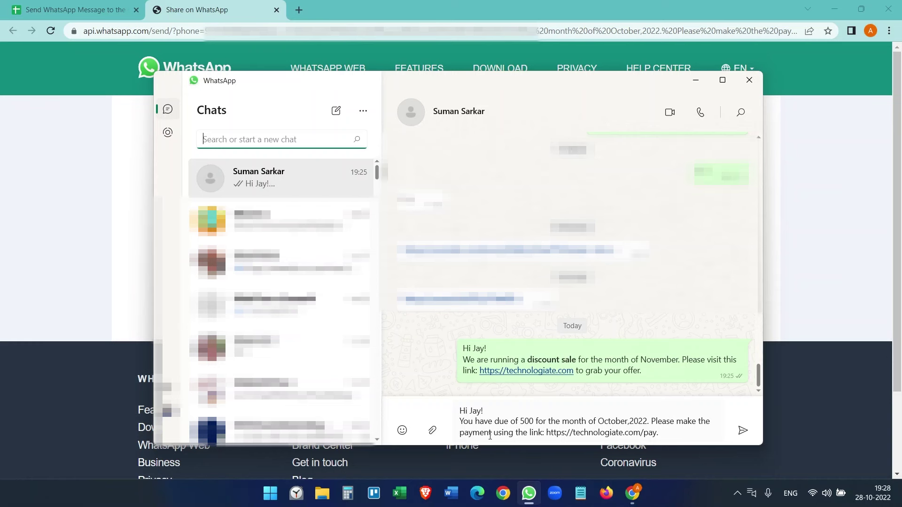
pyautogui.click(71, 10)
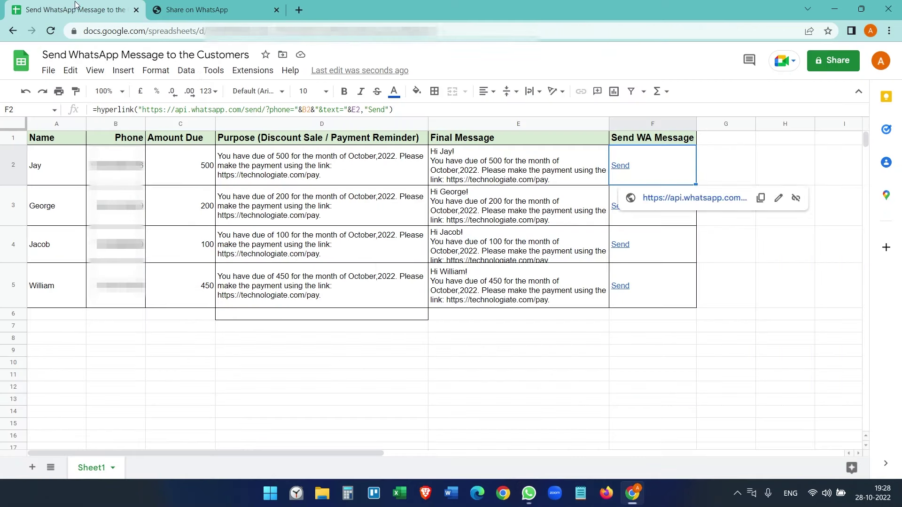
# - Add a $ before the amount in the D2 reminder formula and fill it to D5
pyautogui.doubleClick(279, 158)
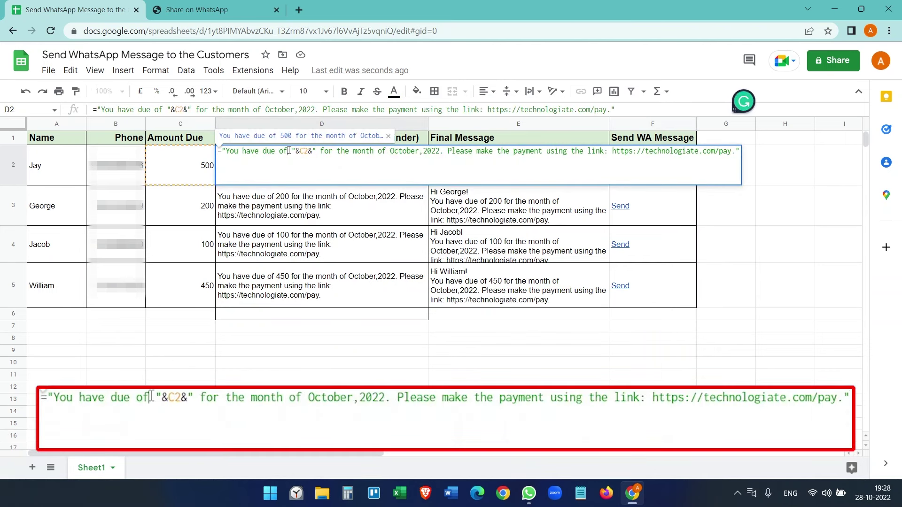
pyautogui.click(289, 151)
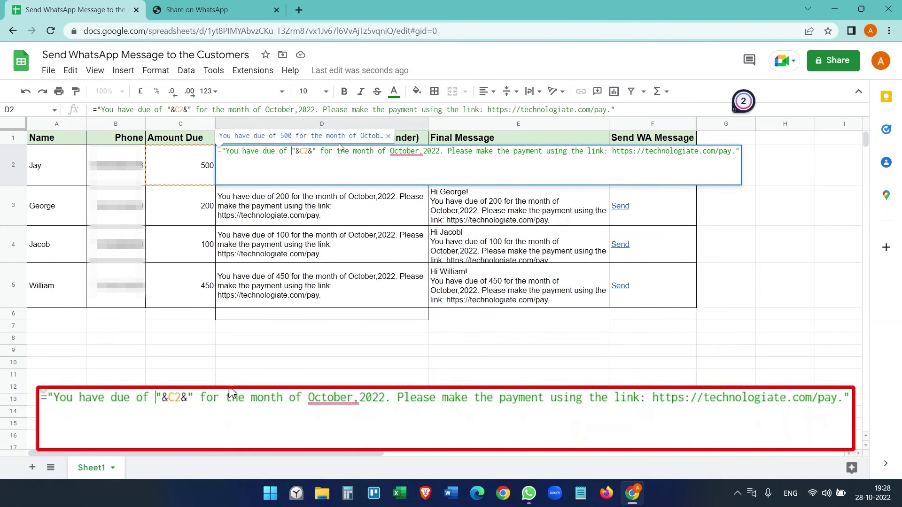
pyautogui.write('$')
pyautogui.press('Return')
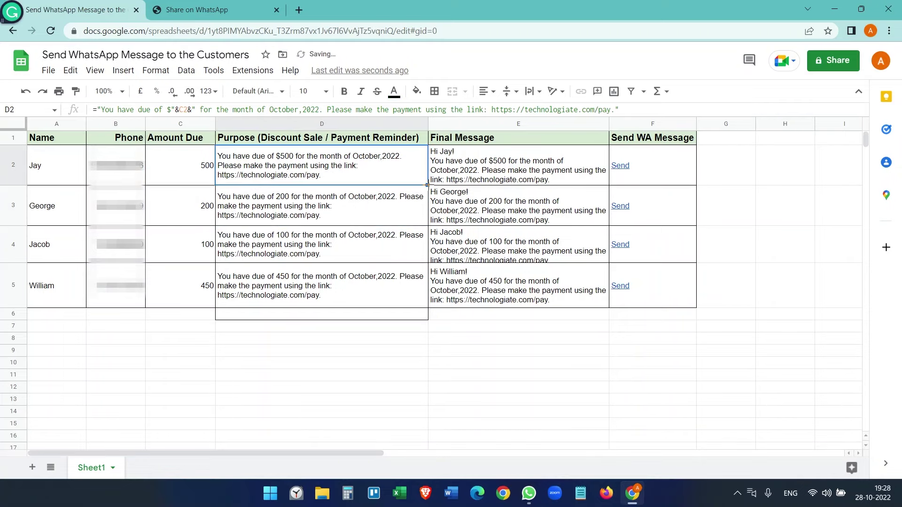
pyautogui.moveTo(426, 184); pyautogui.dragTo(427, 309)
# - Finish filling the dollar-sign reminders into D3 through D5
pyautogui.click(518, 339)
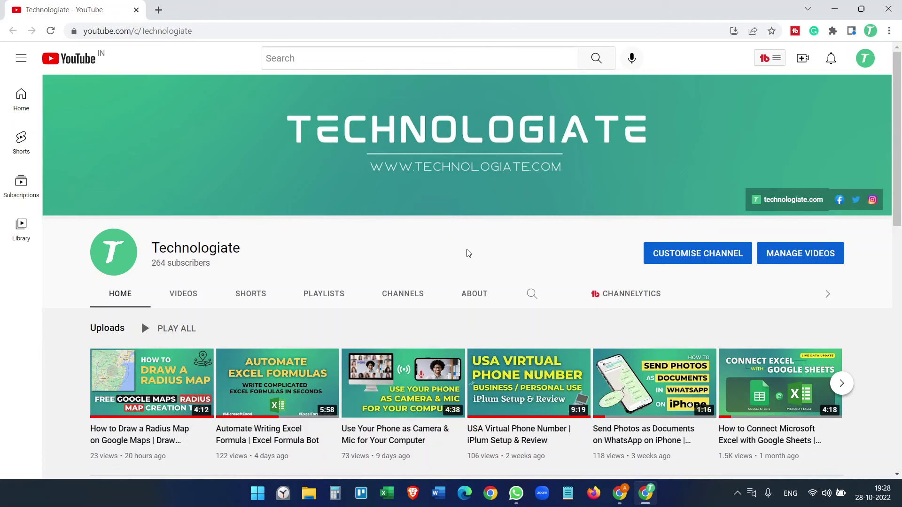
pyautogui.scroll(-1, 467, 254)
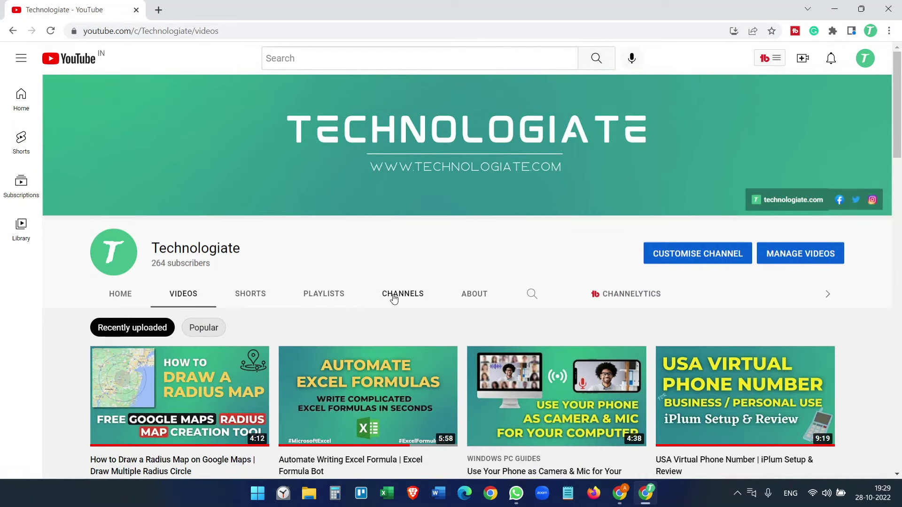
pyautogui.scroll(-2, 394, 298)
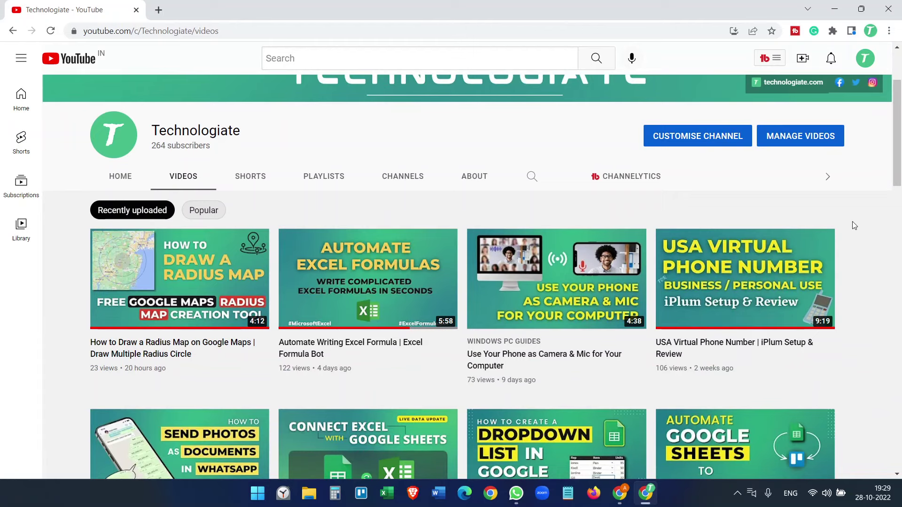
pyautogui.scroll(2, 851, 221)
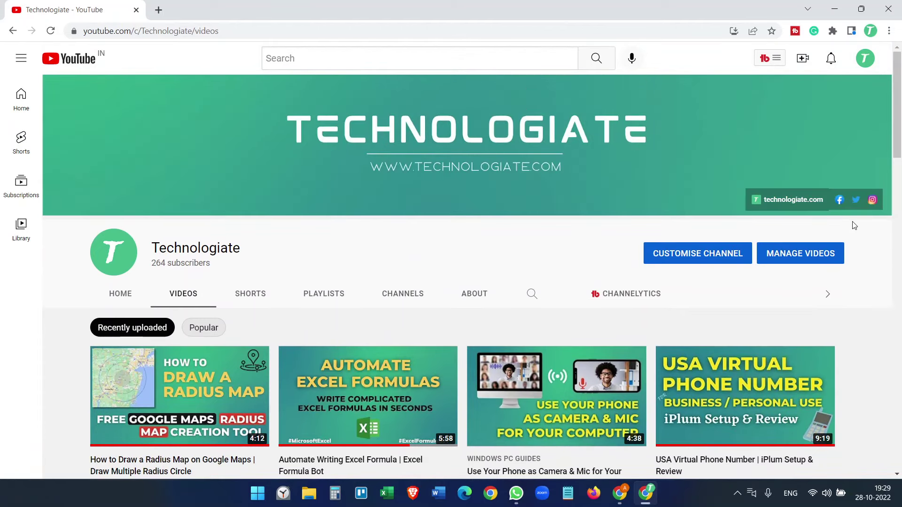